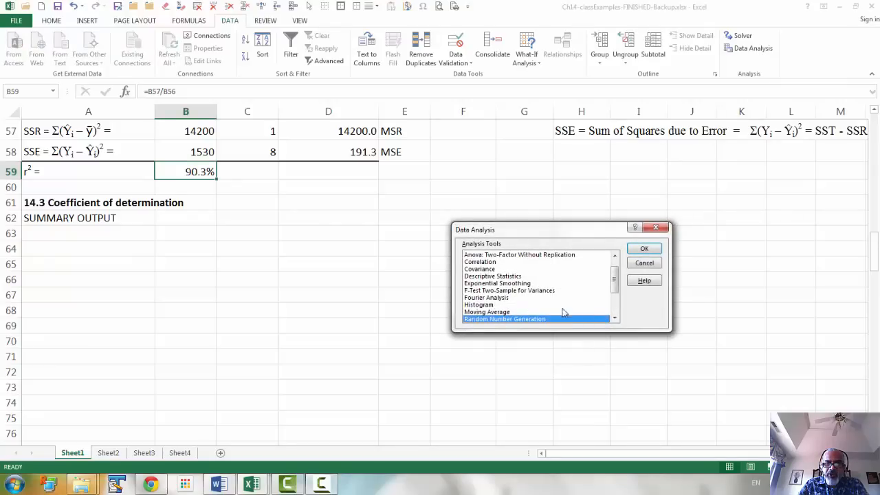
# - Choose Regression from the data analysis tools and open its settings
pyautogui.click(615, 319)
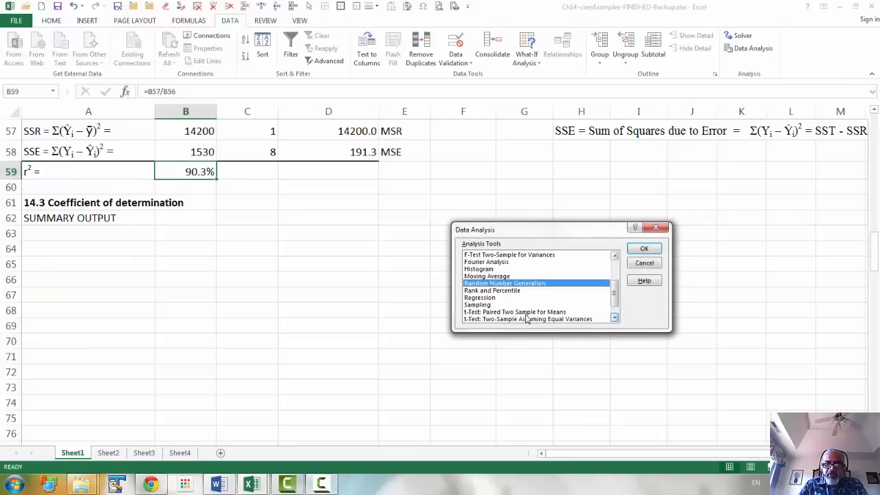
pyautogui.click(484, 297)
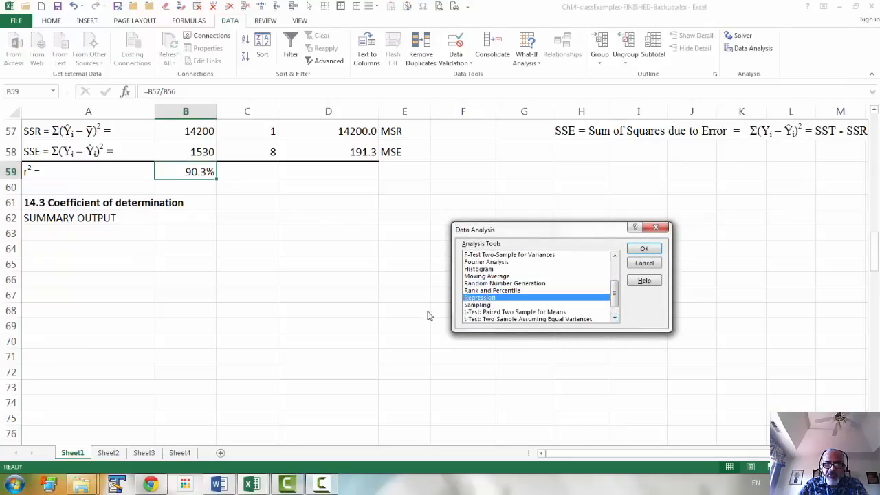
pyautogui.click(649, 251)
# - Set the regression's Y range to Sales C5:C15 and X range to Population B5:B15, with labels included
pyautogui.scroll(6, 290, 245)
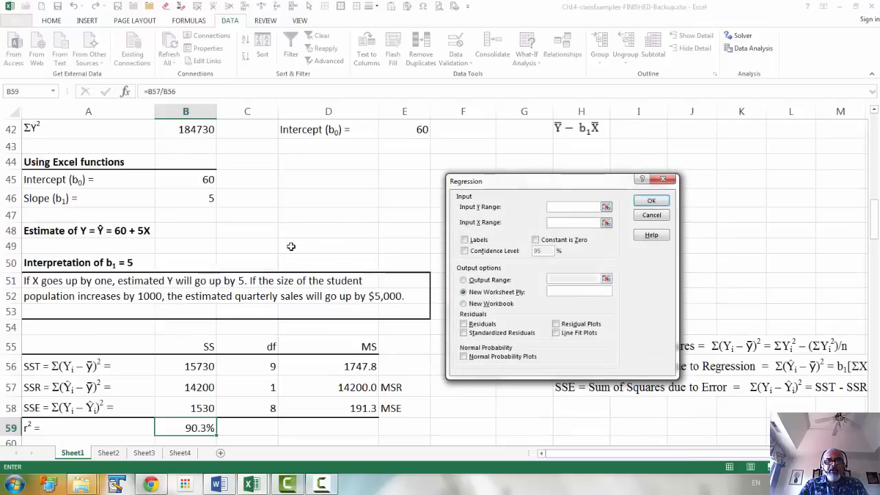
pyautogui.scroll(13, 291, 246)
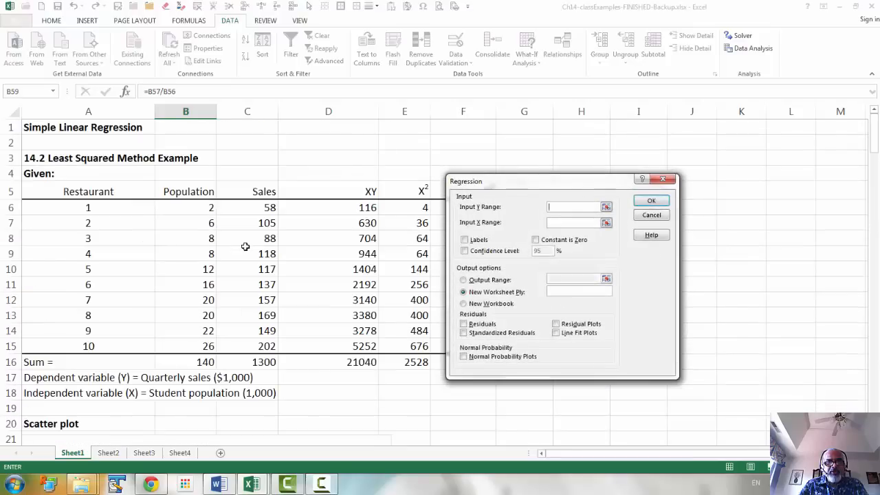
pyautogui.moveTo(265, 192); pyautogui.dragTo(264, 346)
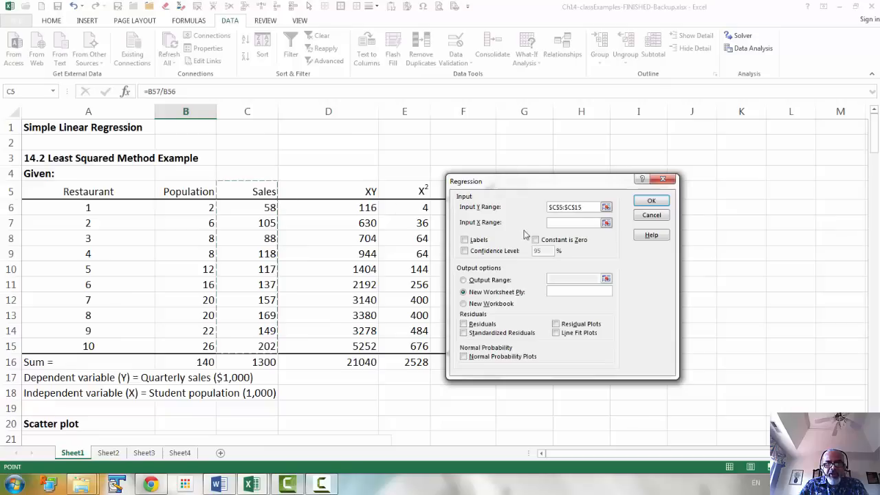
pyautogui.click(464, 240)
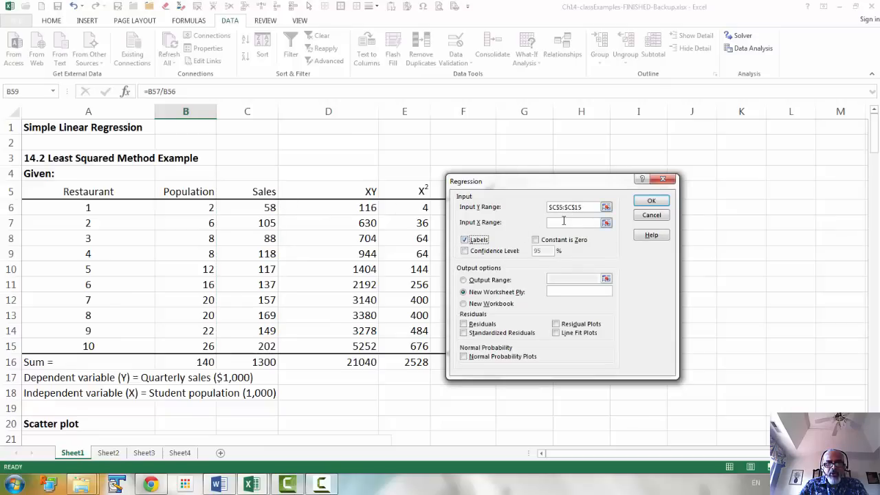
pyautogui.click(563, 223)
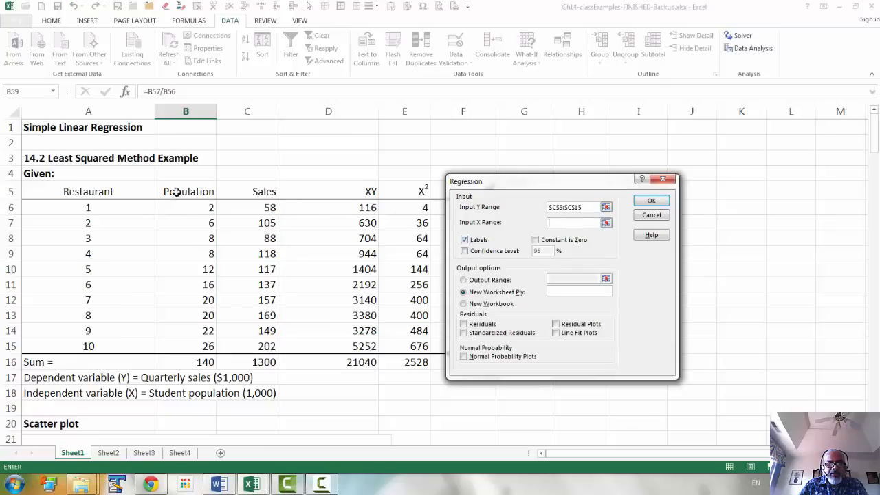
pyautogui.moveTo(172, 191); pyautogui.dragTo(177, 346)
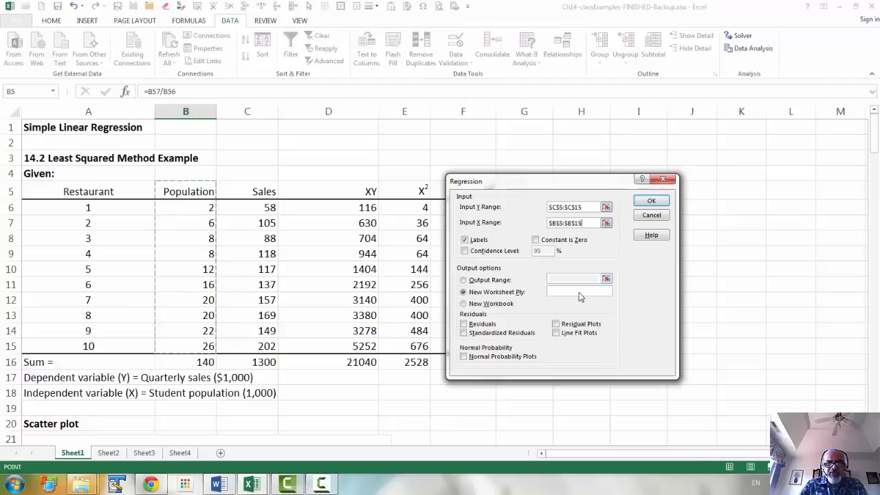
# - Send the regression output to the current worksheet, starting at cell A62
pyautogui.click(481, 280)
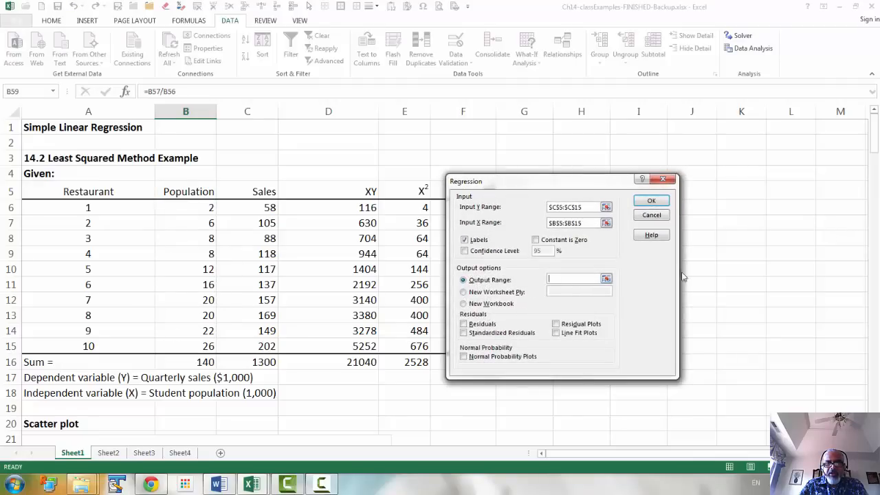
pyautogui.moveTo(877, 134); pyautogui.dragTo(864, 249)
pyautogui.click(61, 260)
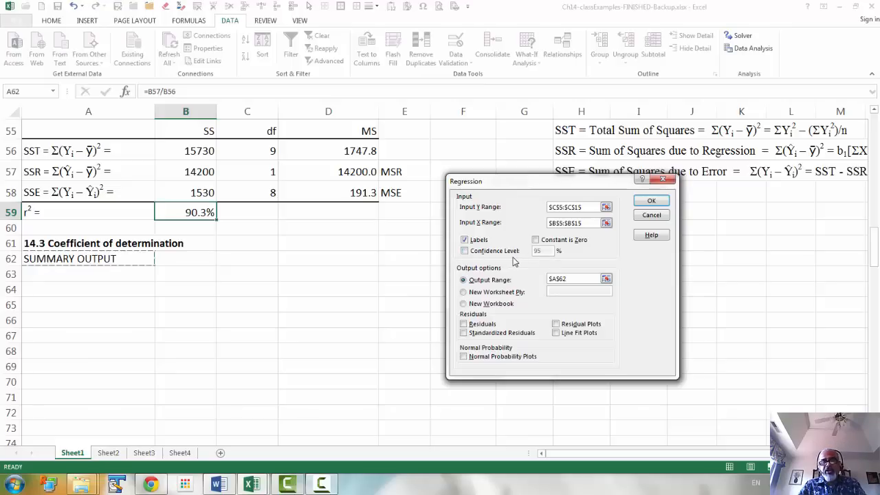
# - Set the confidence level to 98% and run the regression, overwriting the existing data in the output range
pyautogui.click(465, 251)
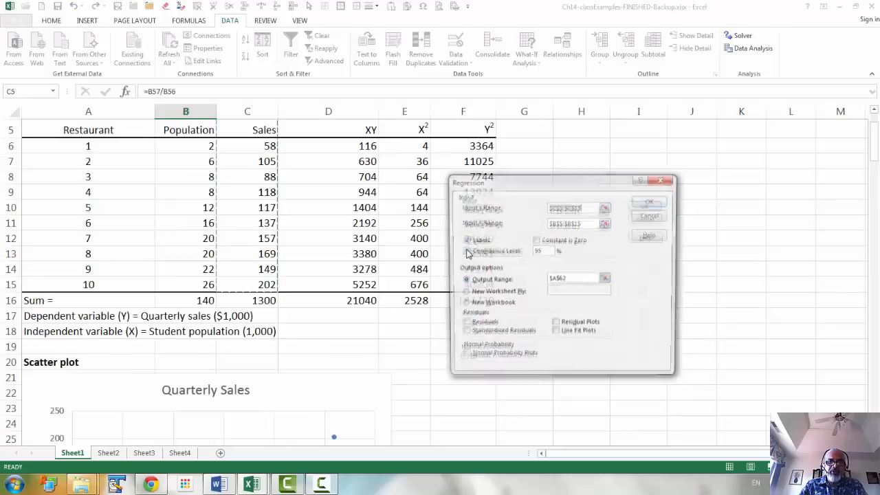
pyautogui.click(543, 252)
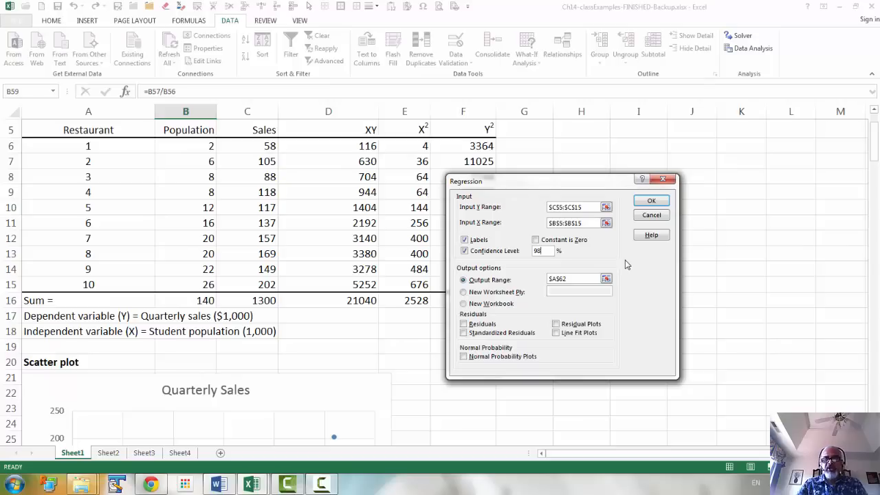
pyautogui.click(651, 201)
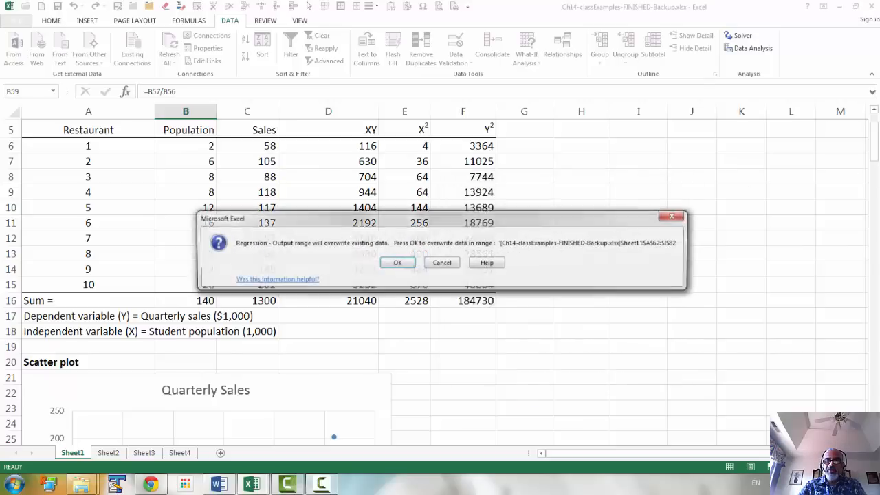
pyautogui.click(411, 267)
# - Show the regression statistics from Multiple R to Standard Error (B65:B68) with four decimal places
pyautogui.moveTo(873, 141); pyautogui.dragTo(873, 255)
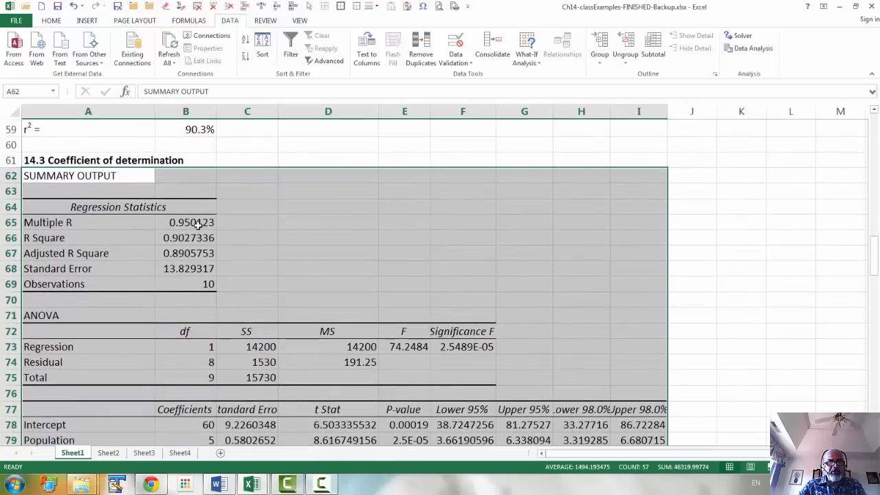
pyautogui.moveTo(197, 225); pyautogui.dragTo(200, 271)
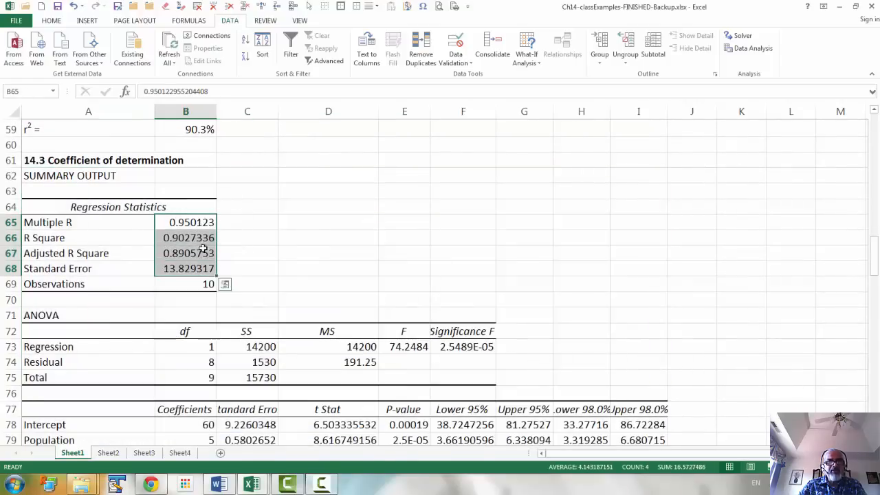
pyautogui.click(59, 22)
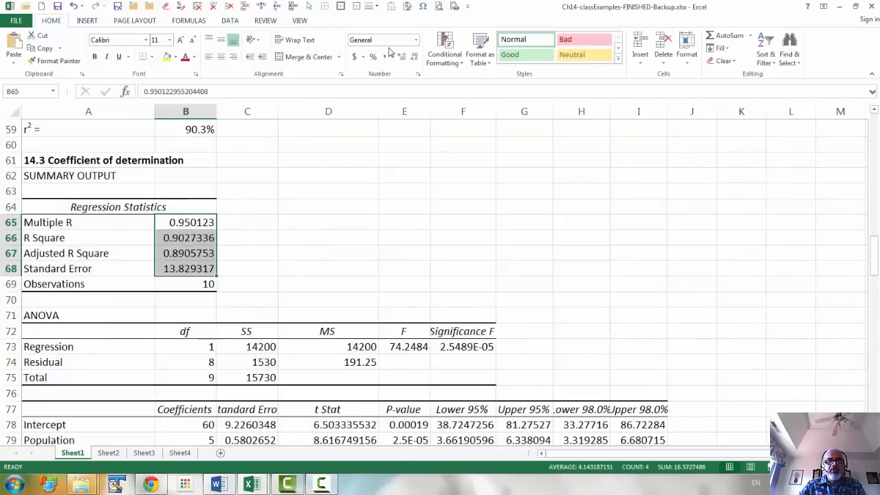
pyautogui.click(413, 57)
pyautogui.click(414, 57)
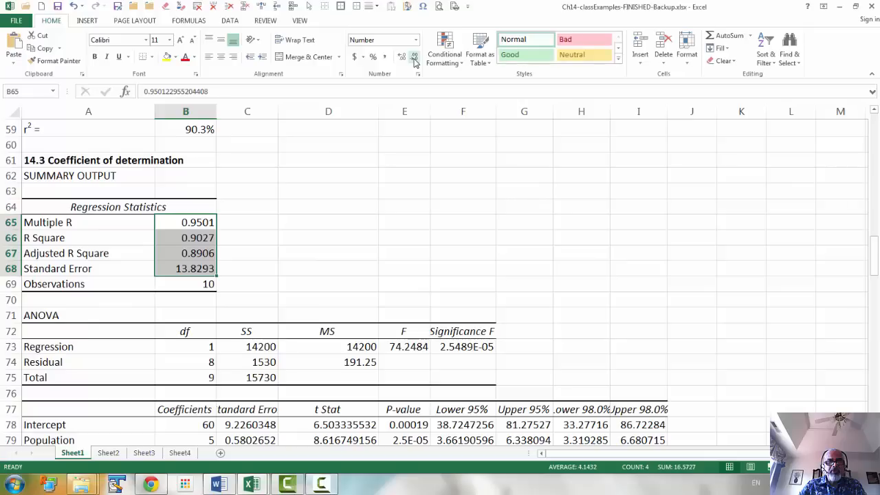
# - Right-align the ANOVA headings df through F and format the Significance F value as a percentage with two decimals
pyautogui.moveTo(193, 334); pyautogui.dragTo(383, 324)
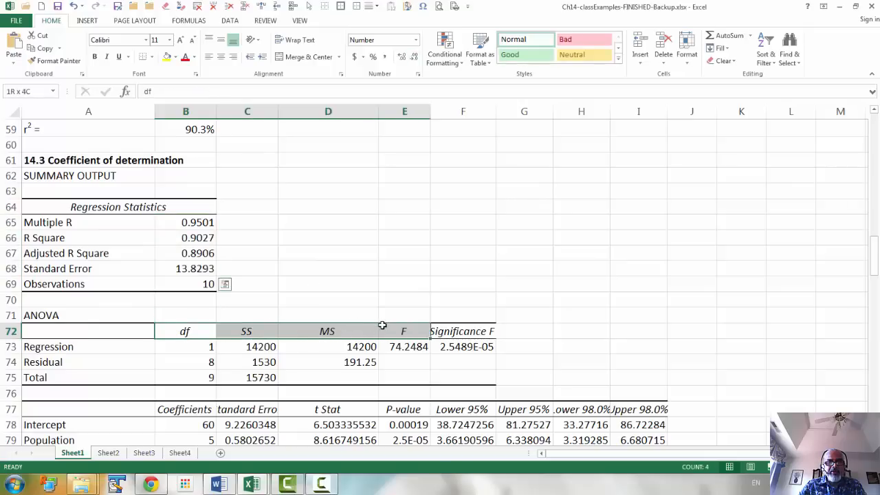
pyautogui.click(232, 58)
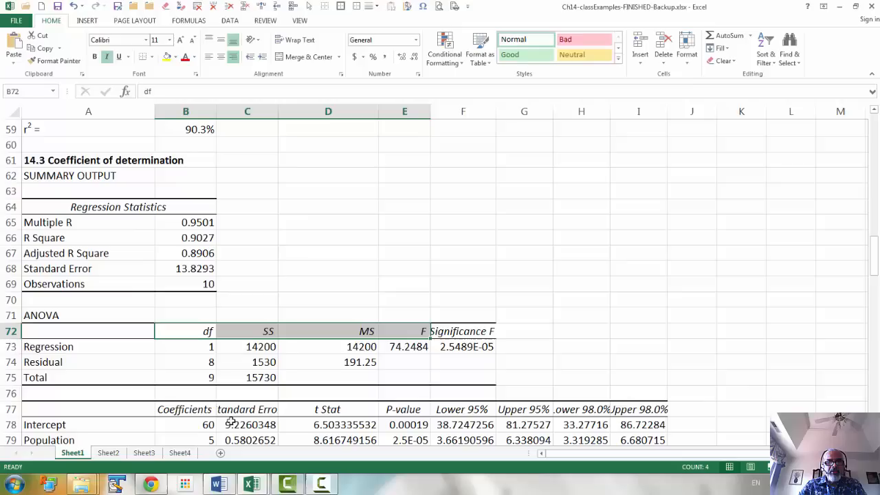
pyautogui.click(471, 349)
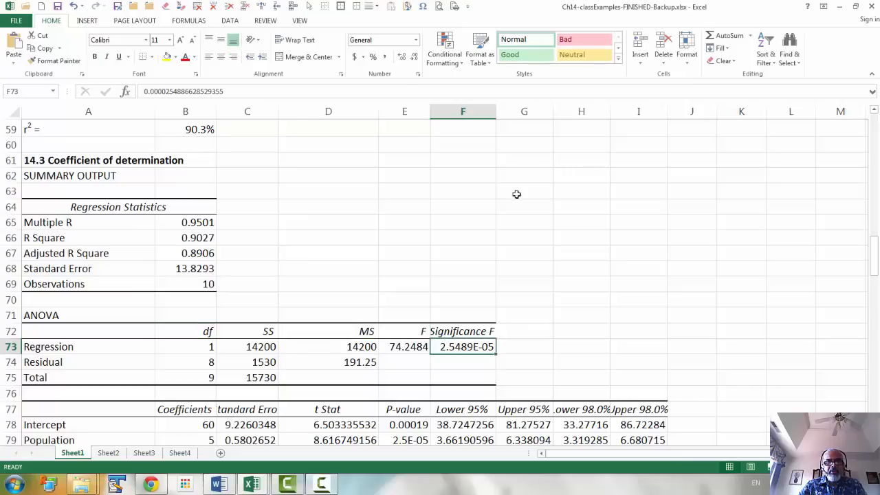
pyautogui.click(372, 57)
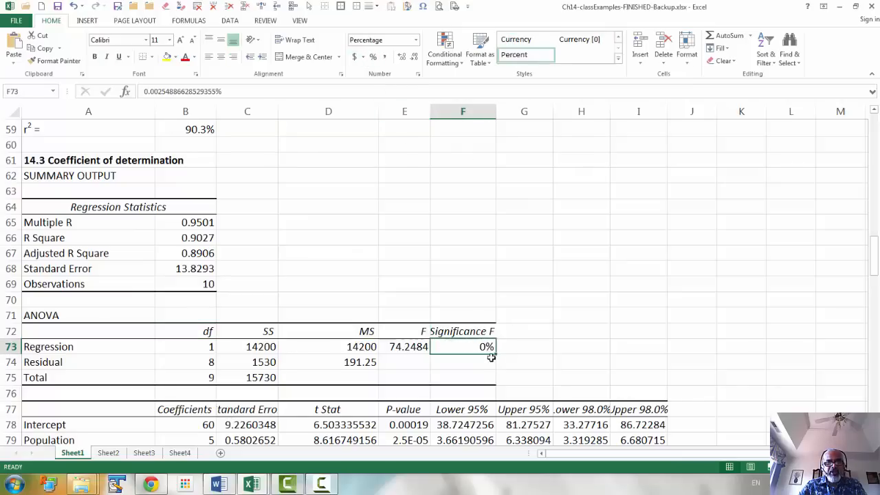
pyautogui.click(402, 57)
pyautogui.click(402, 56)
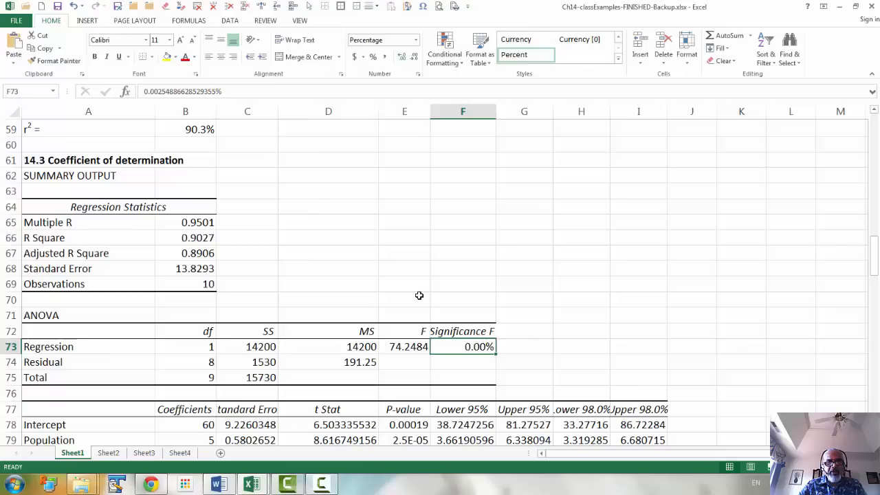
# - Show the ANOVA table's F value in E73 with two decimal places
pyautogui.click(405, 348)
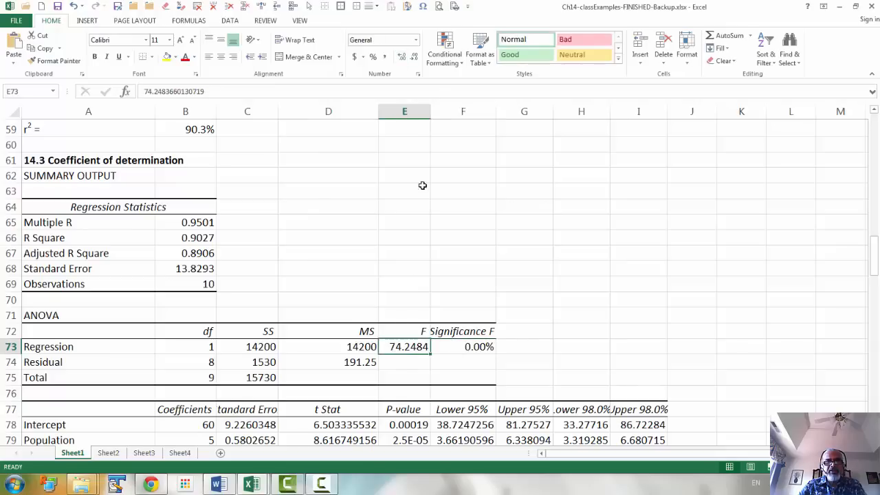
pyautogui.click(417, 59)
pyautogui.click(416, 59)
# - Show the coefficient table's values from standard error through the upper 98% limit (C78:I79) with three decimal places
pyautogui.click(236, 423)
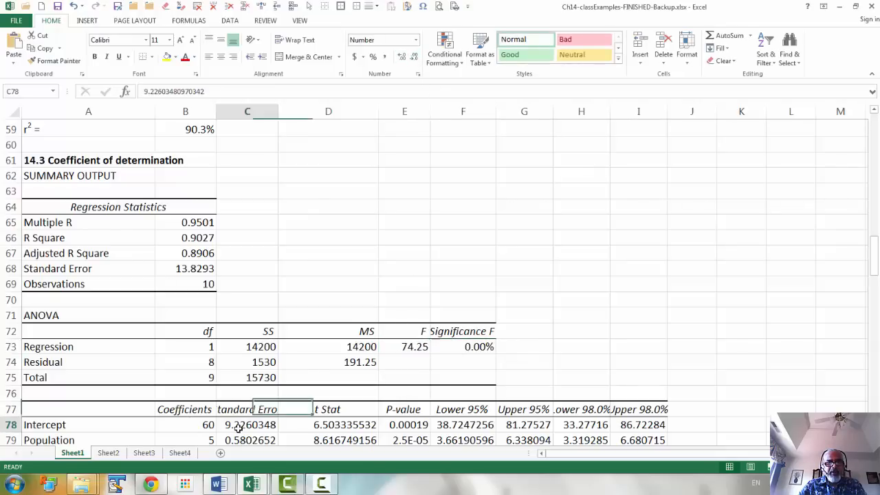
pyautogui.moveTo(870, 241); pyautogui.dragTo(781, 305)
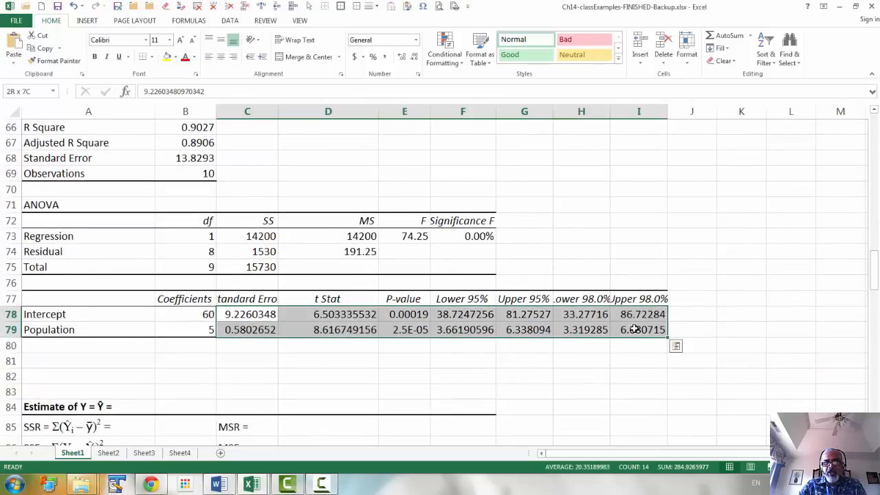
pyautogui.keyDown('shift'); pyautogui.click(632, 329); pyautogui.keyUp('shift')
pyautogui.click(414, 60)
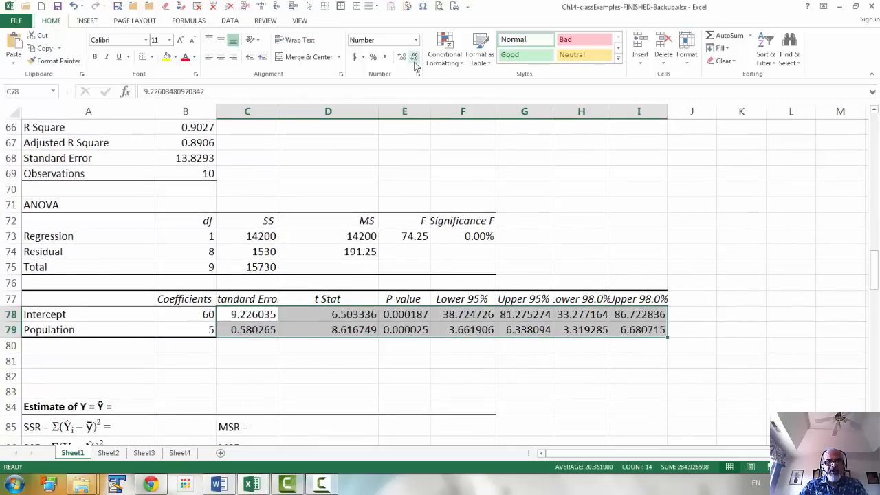
pyautogui.click(414, 60)
pyautogui.click(415, 61)
pyautogui.click(414, 60)
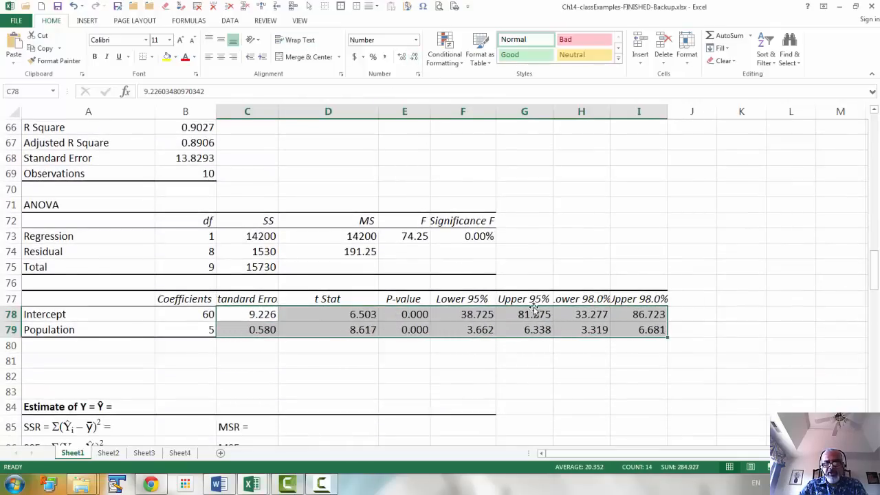
# - Examine the lower and upper limit columns for the 95% and 98% confidence levels in the coefficient table
pyautogui.moveTo(464, 298); pyautogui.dragTo(520, 298)
pyautogui.moveTo(583, 300); pyautogui.dragTo(634, 300)
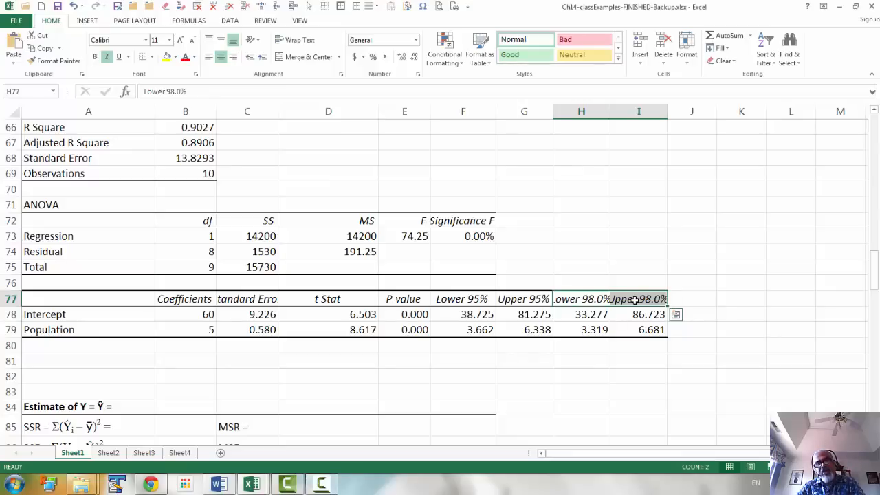
pyautogui.moveTo(474, 298); pyautogui.dragTo(502, 300)
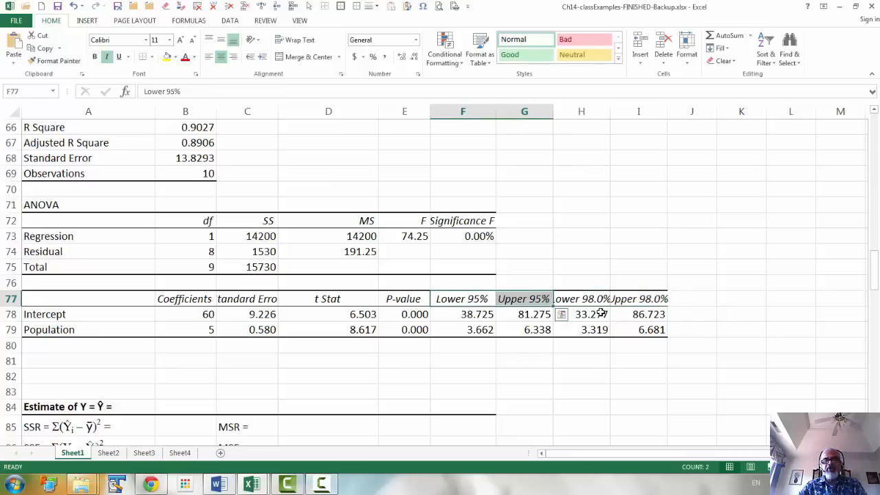
pyautogui.moveTo(571, 297); pyautogui.dragTo(620, 300)
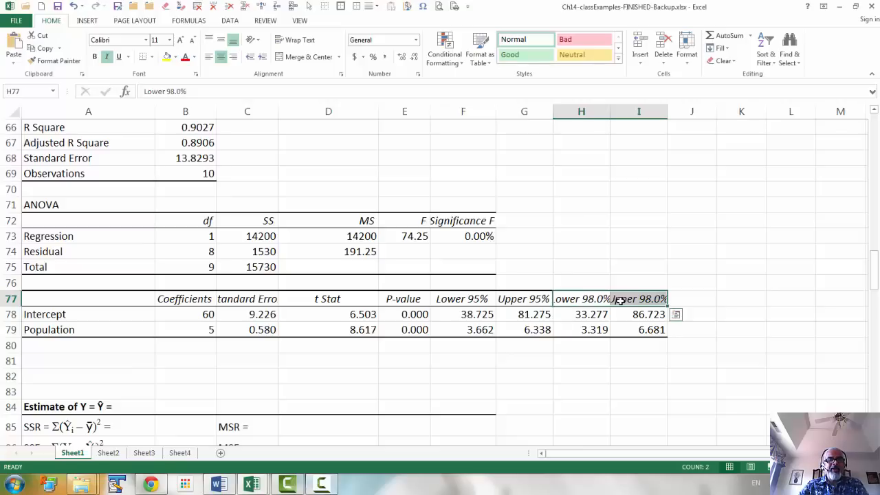
pyautogui.scroll(-1, 258, 190)
pyautogui.scroll(2, 254, 216)
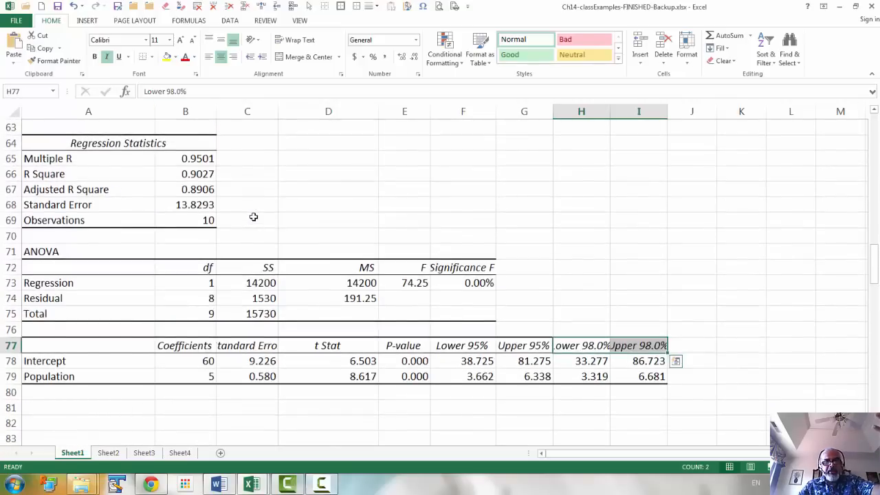
pyautogui.scroll(-1, 253, 216)
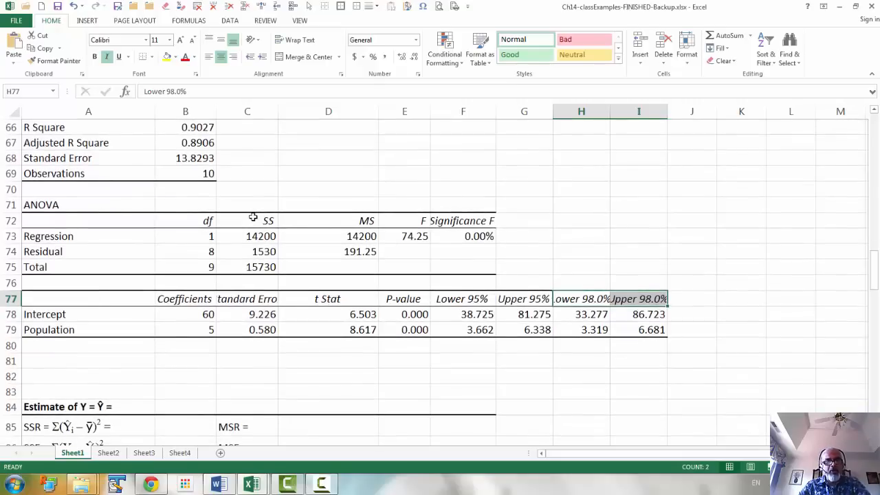
pyautogui.scroll(-1, 253, 217)
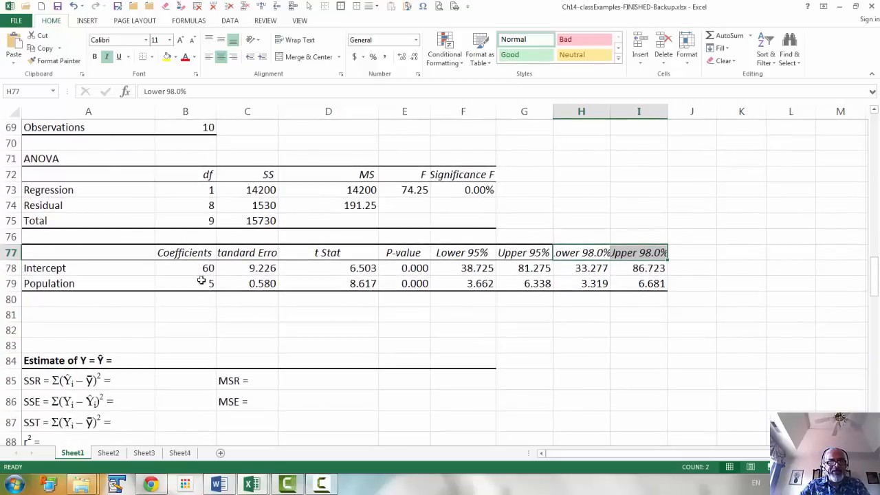
# - Examine the Intercept and Population coefficients alongside the Estimate of Y row
pyautogui.moveTo(180, 268); pyautogui.dragTo(183, 281)
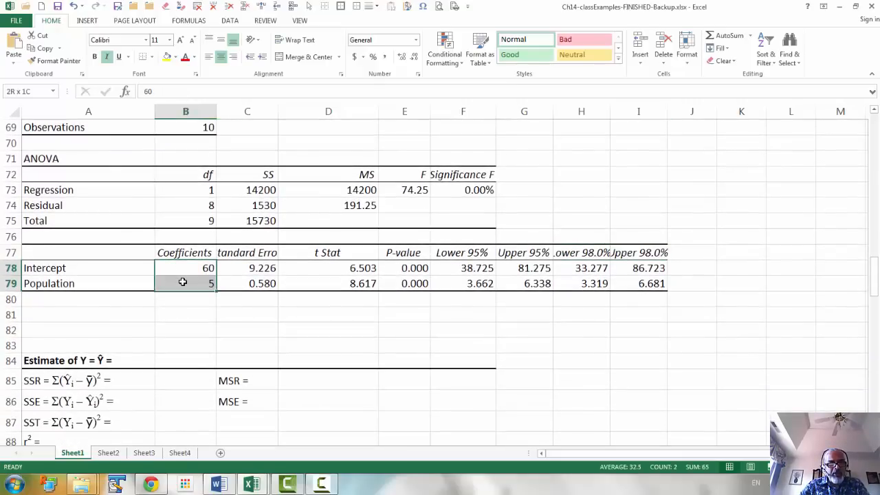
pyautogui.click(39, 360)
pyautogui.click(46, 271)
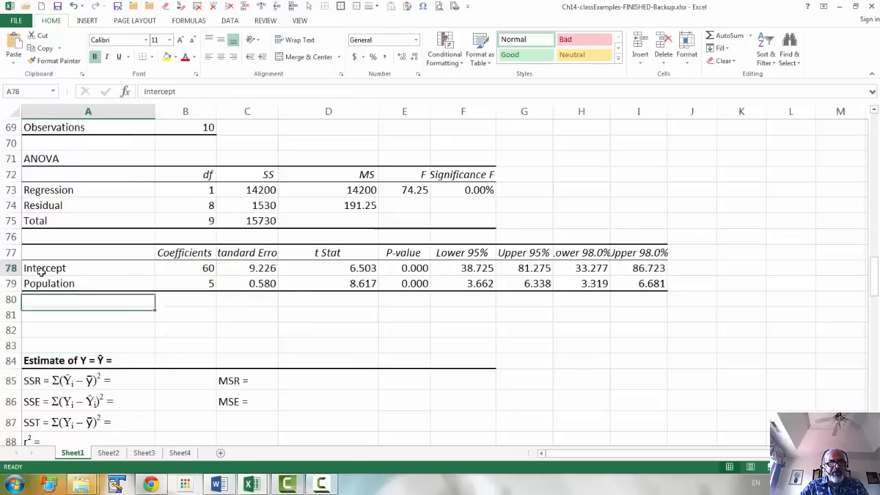
# - Complete the Estimate of Y label in A84 with the regression equation 60 + 5X
pyautogui.click(41, 358)
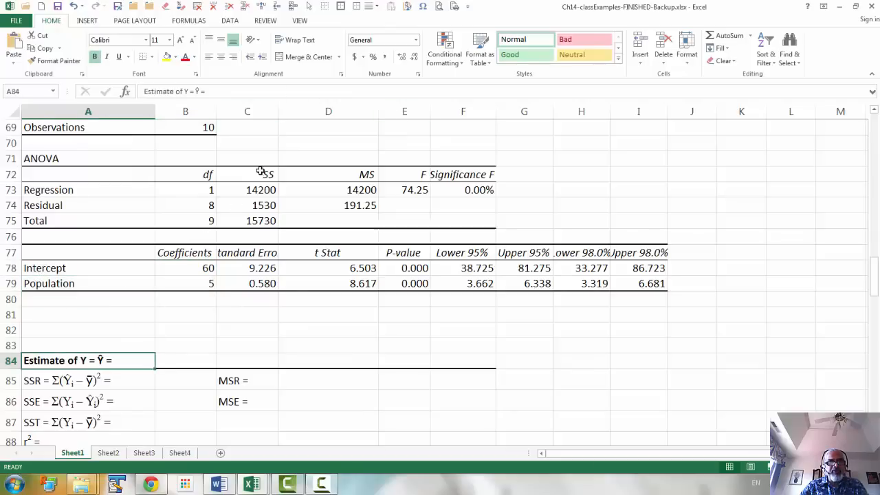
pyautogui.click(255, 85)
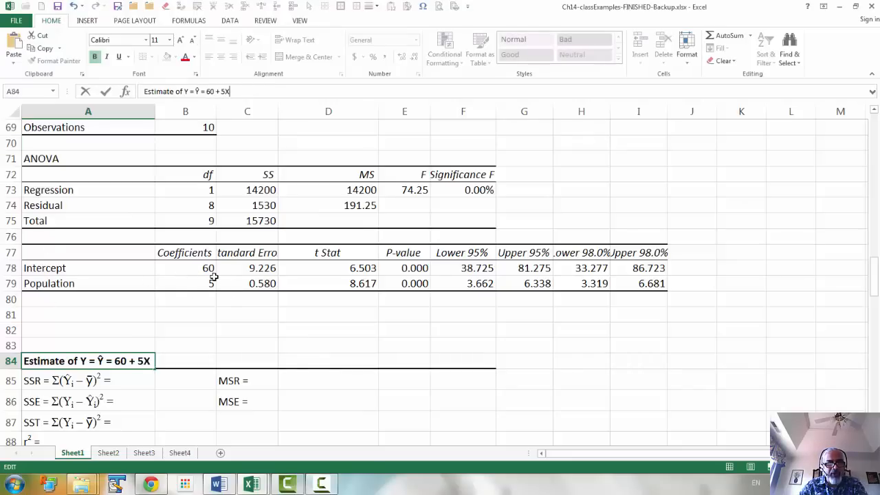
pyautogui.press('Return')
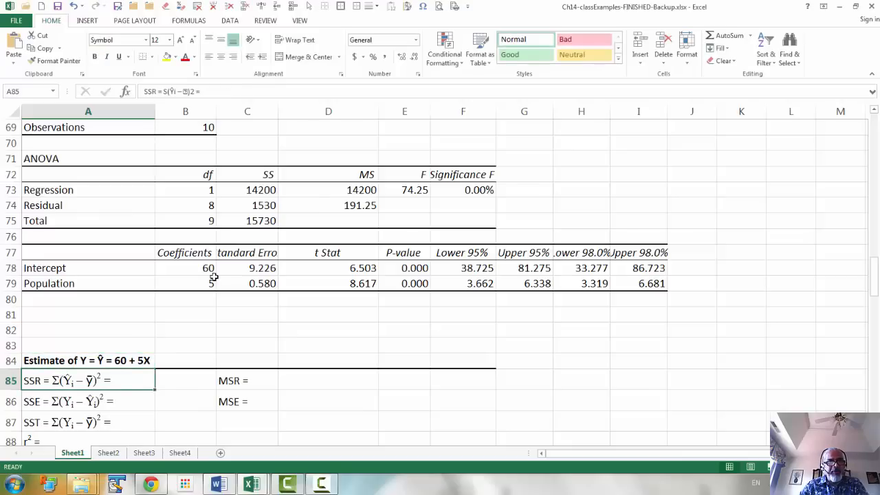
# - Link SSR, SSE and SST in B85:B87 to the ANOVA sums of squares with =C73, =C74 and =C75
pyautogui.click(176, 380)
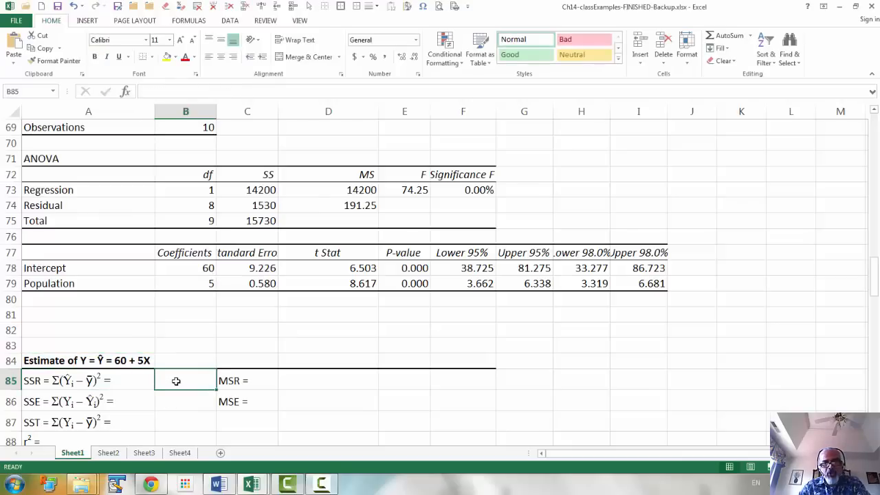
pyautogui.write('=')
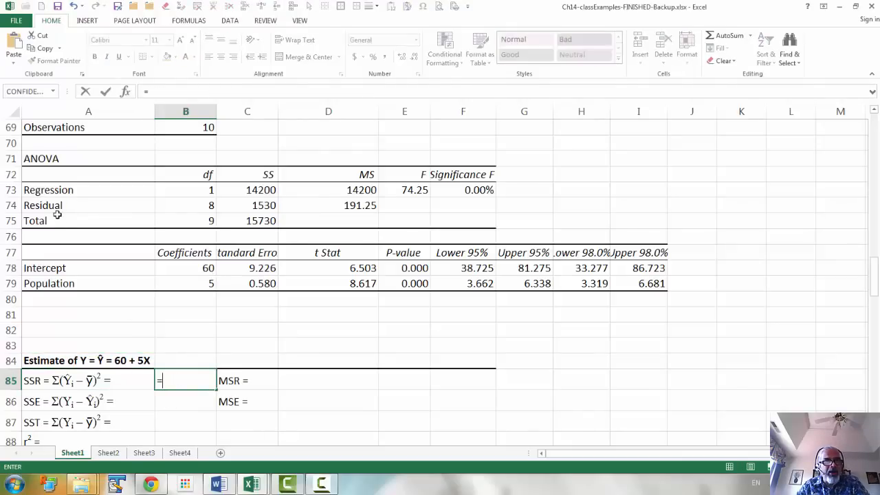
pyautogui.click(260, 192)
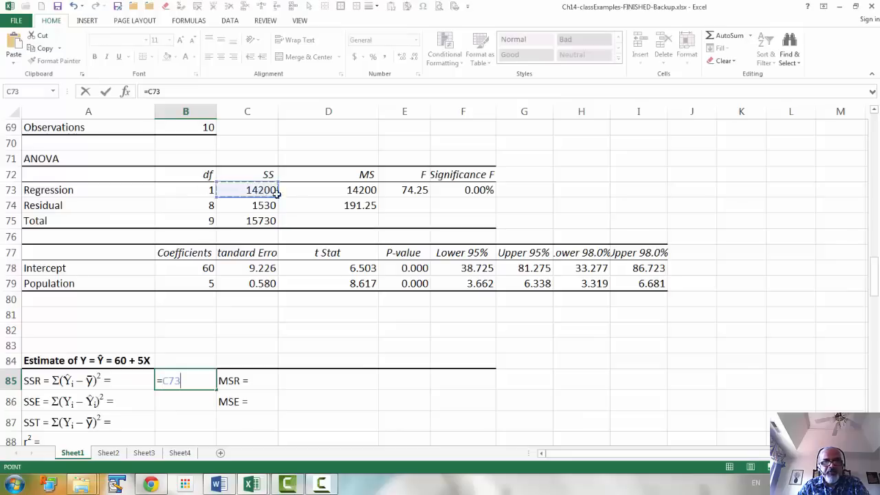
pyautogui.press('Return')
pyautogui.write('=')
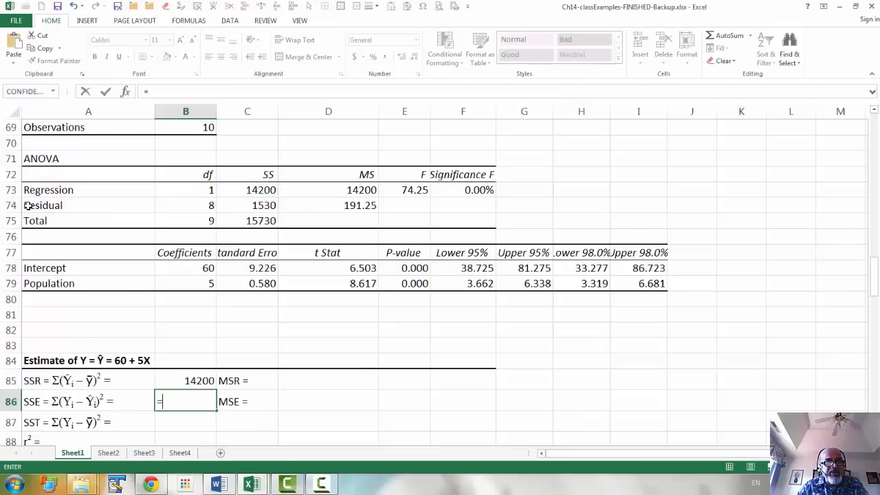
pyautogui.click(263, 204)
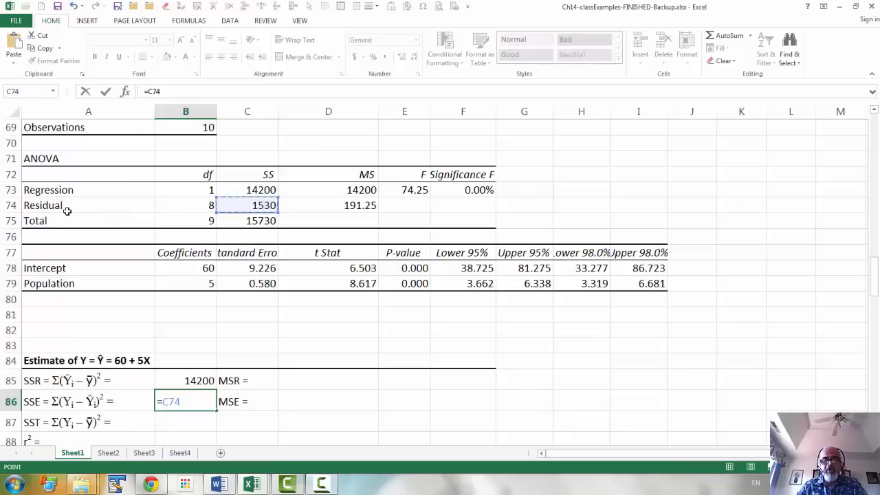
pyautogui.press('Return')
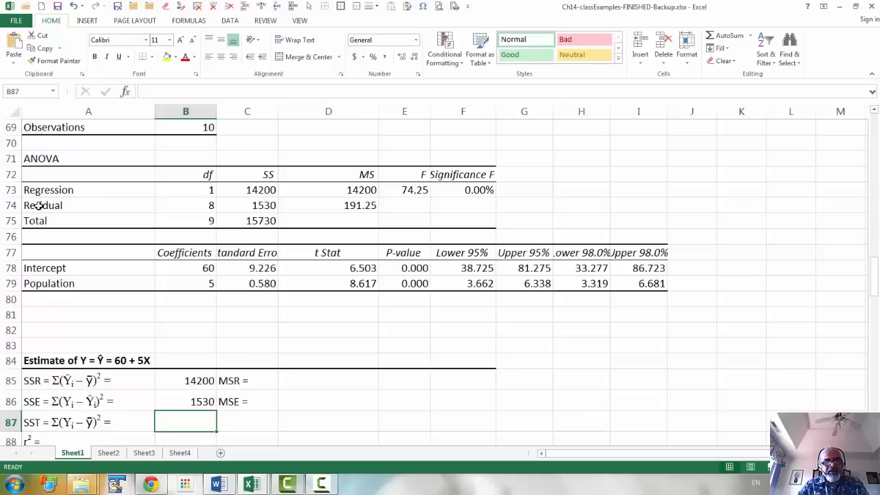
pyautogui.write('=')
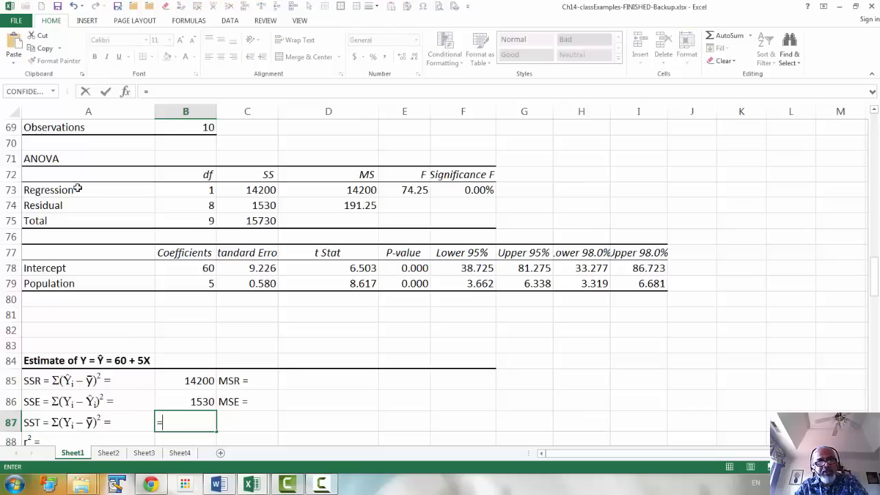
pyautogui.click(244, 222)
pyautogui.press('Return')
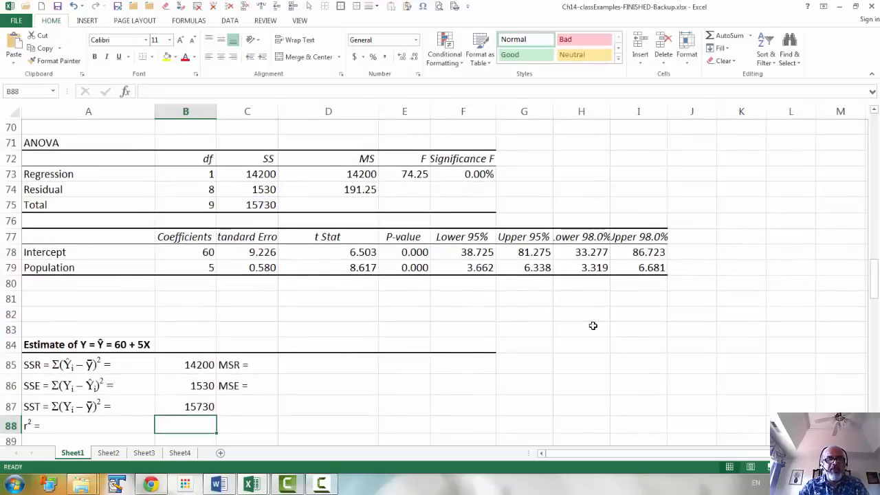
# - Link MSR in D85 and MSE in D86 to the ANOVA mean squares with =D73 and =D74
pyautogui.click(318, 364)
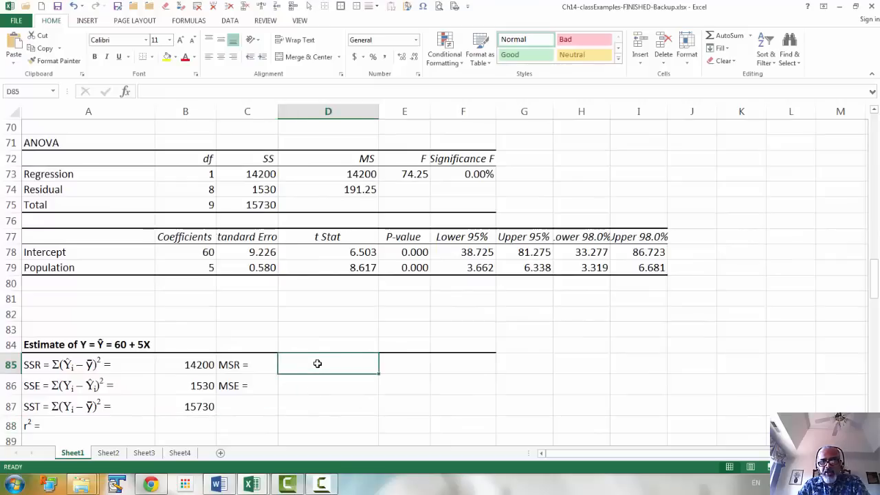
pyautogui.write('=')
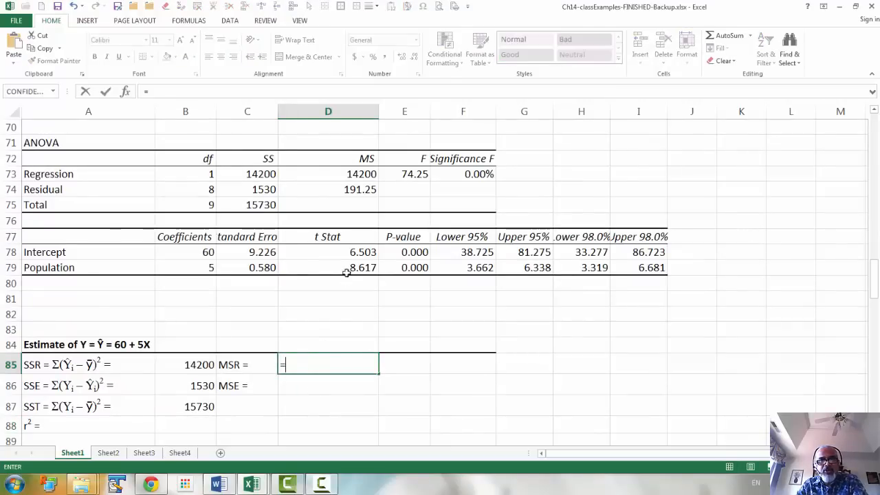
pyautogui.click(365, 174)
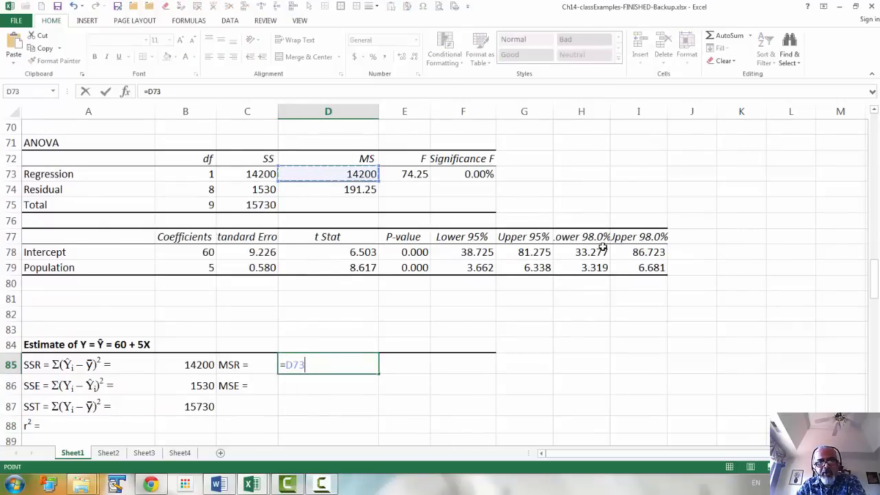
pyautogui.press('Return')
pyautogui.write('=')
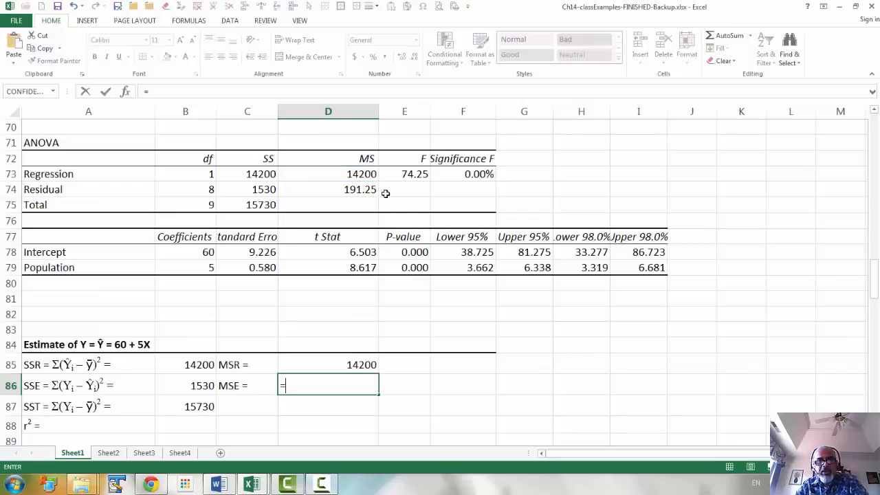
pyautogui.click(358, 189)
pyautogui.press('Return')
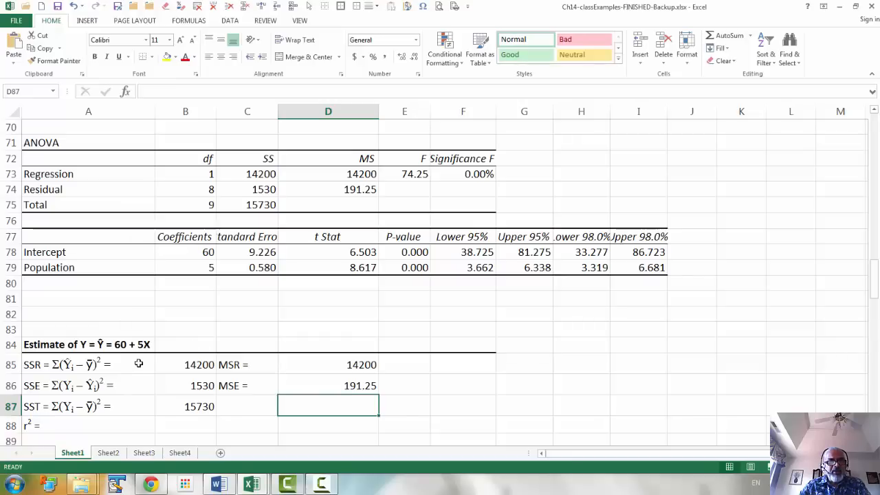
# - Link r² in B88 to the R Square value of the summary output with =B66
pyautogui.click(197, 424)
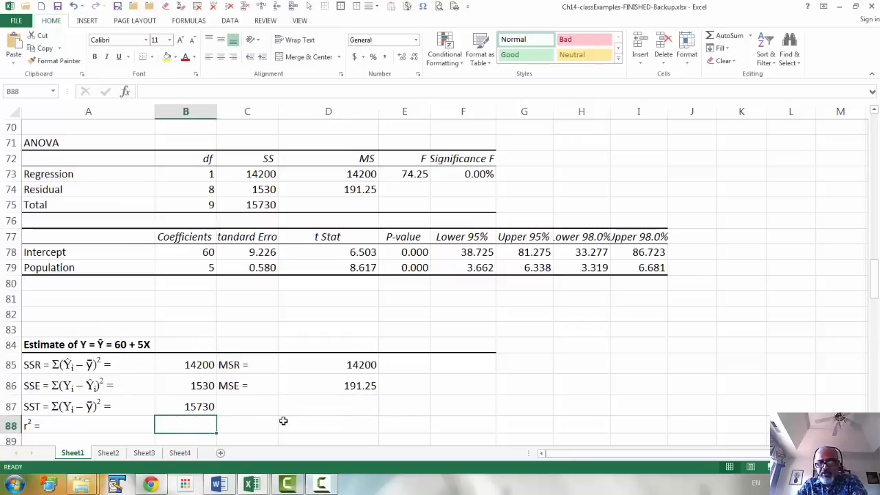
pyautogui.write('=')
pyautogui.scroll(4, 254, 392)
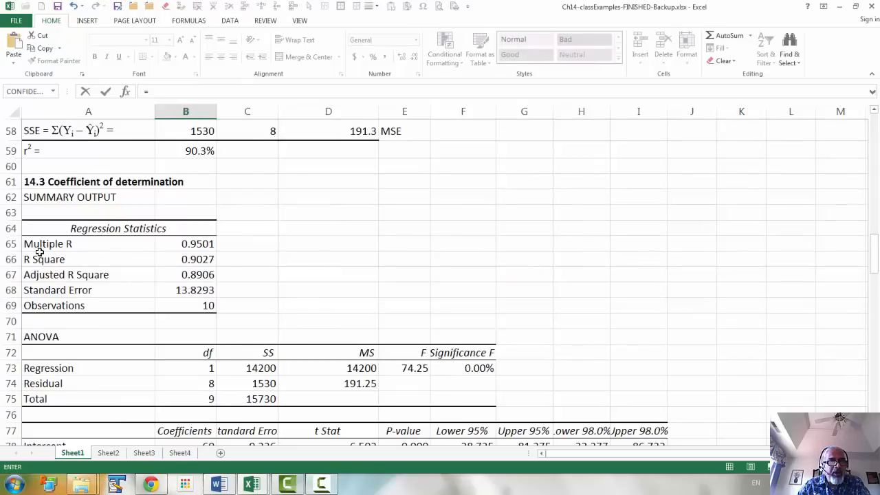
pyautogui.click(175, 259)
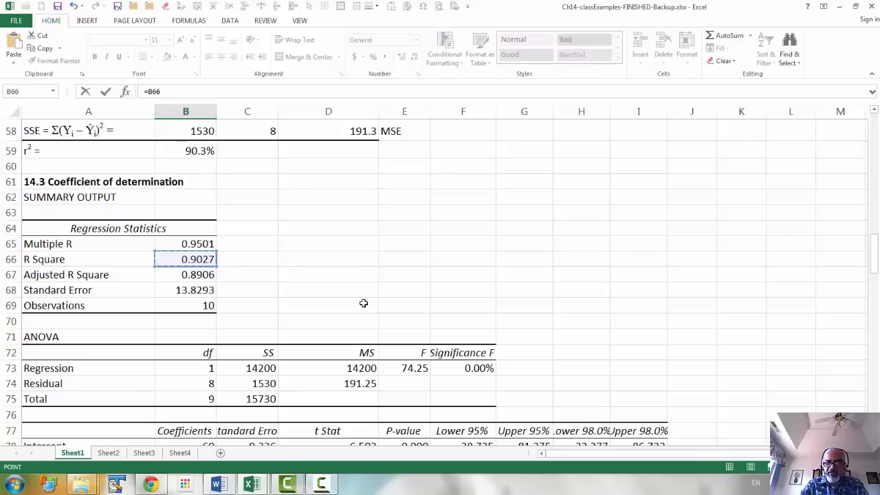
pyautogui.press('Return')
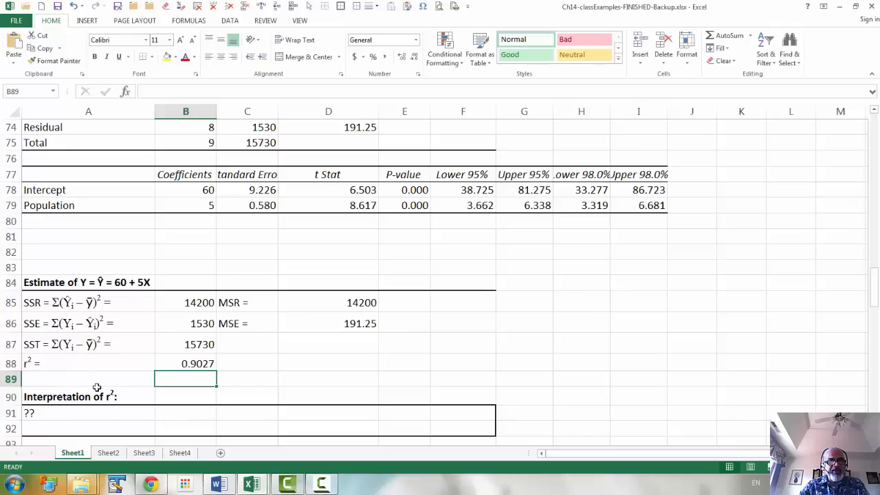
# - Find the sign of b₁ in B94 from the Population coefficient with =SIGN(B79)
pyautogui.scroll(-1, 96, 386)
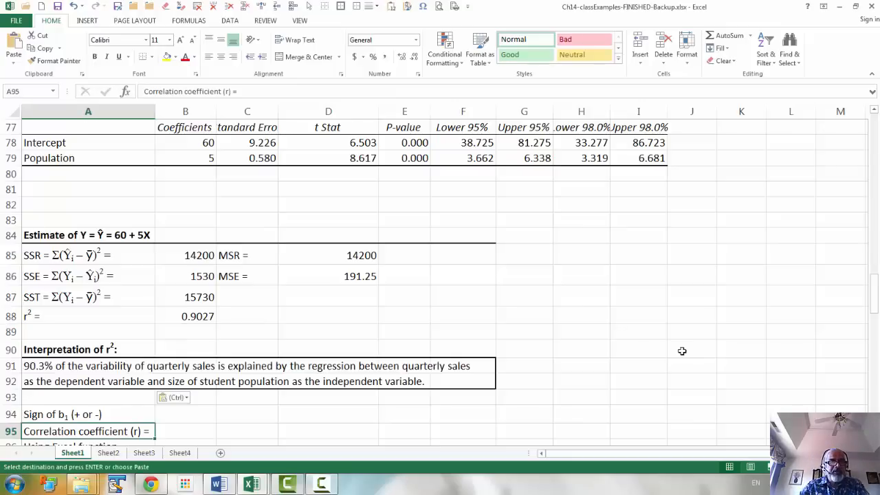
pyautogui.scroll(-1, 646, 351)
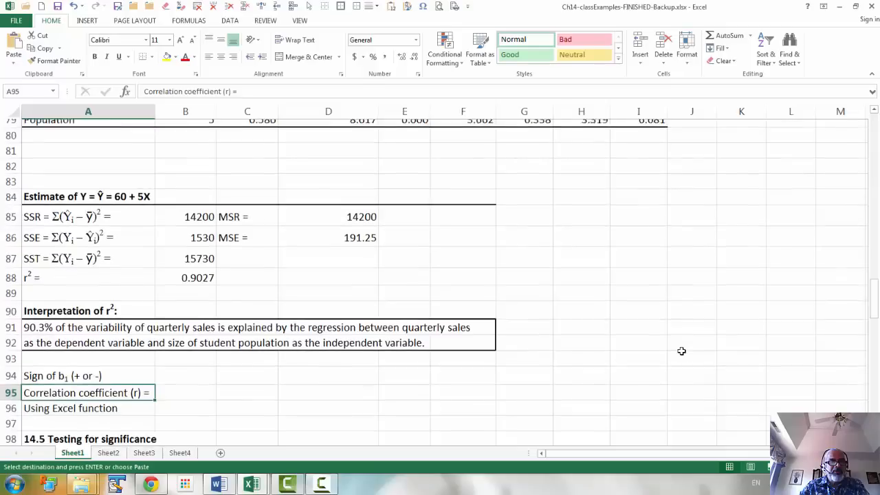
pyautogui.scroll(-1, 644, 350)
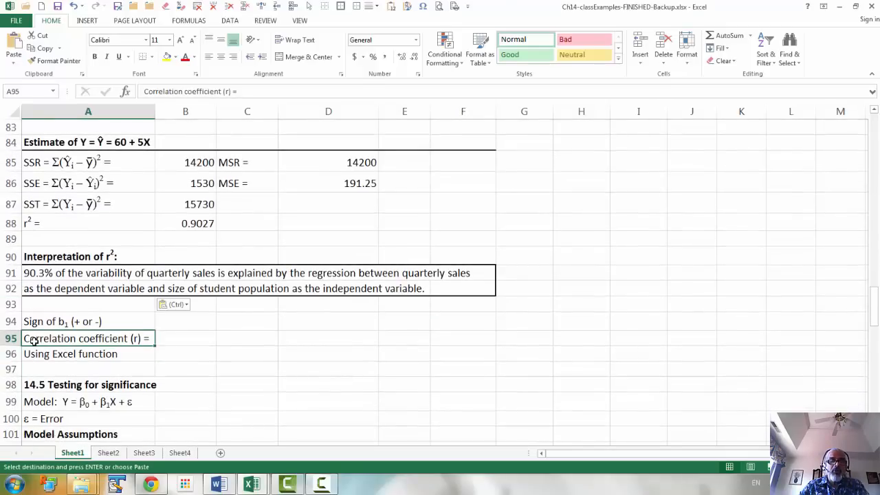
pyautogui.click(187, 321)
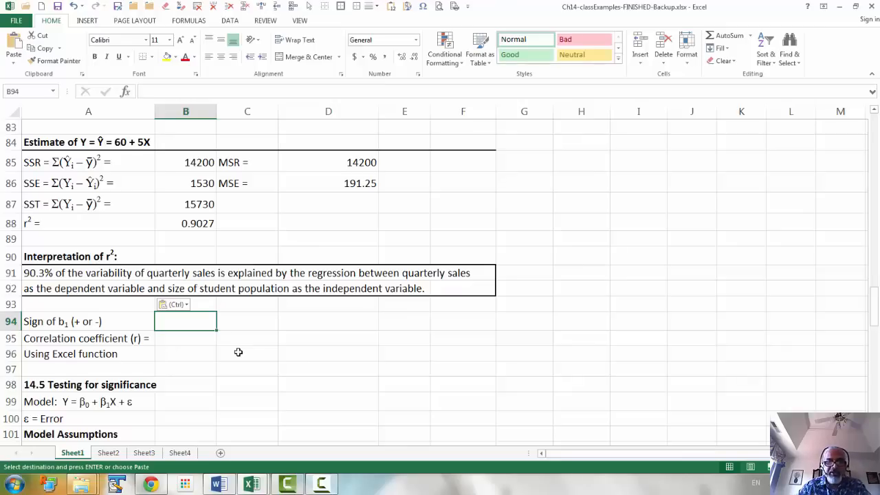
pyautogui.write('=sign')
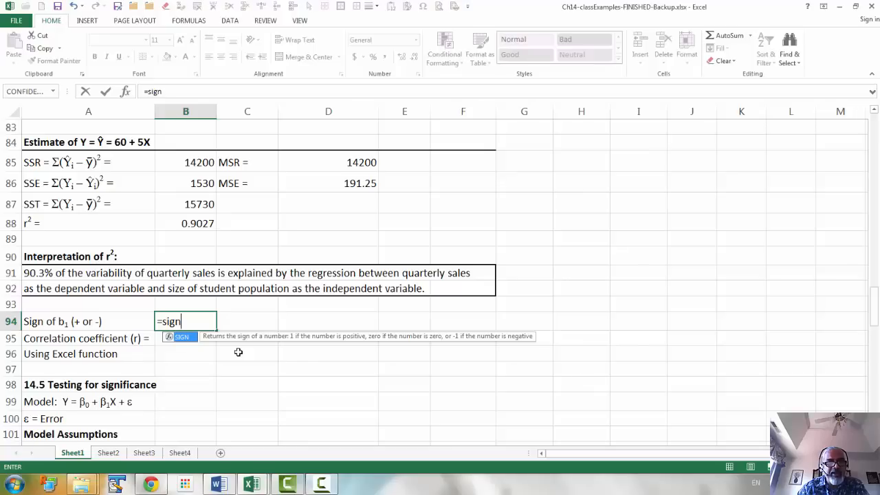
pyautogui.press('Tab')
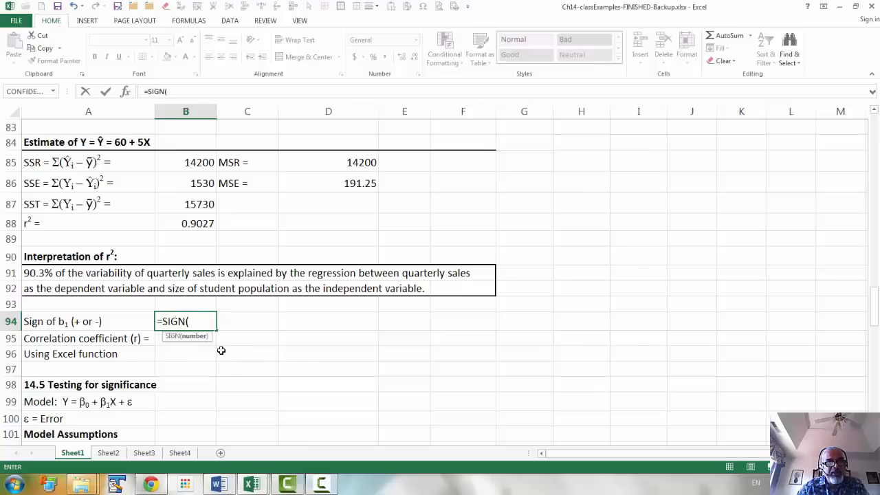
pyautogui.scroll(3, 221, 351)
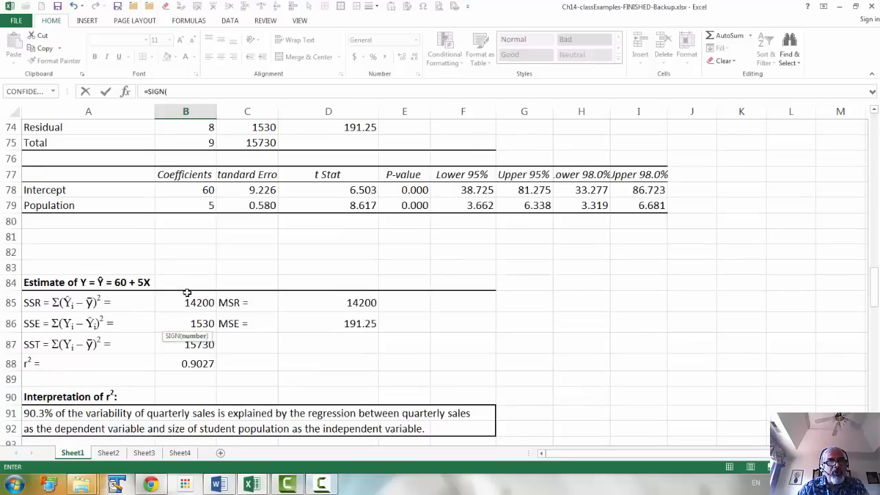
pyautogui.scroll(2, 186, 292)
pyautogui.scroll(1, 187, 293)
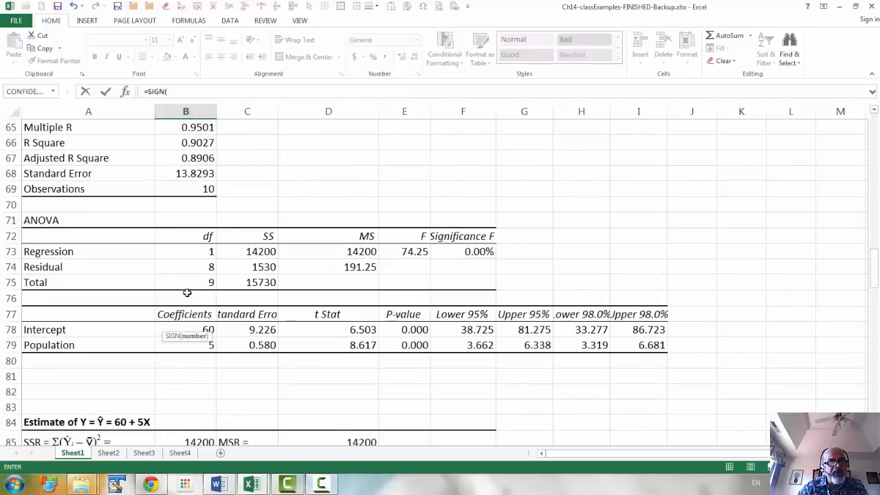
pyautogui.click(179, 342)
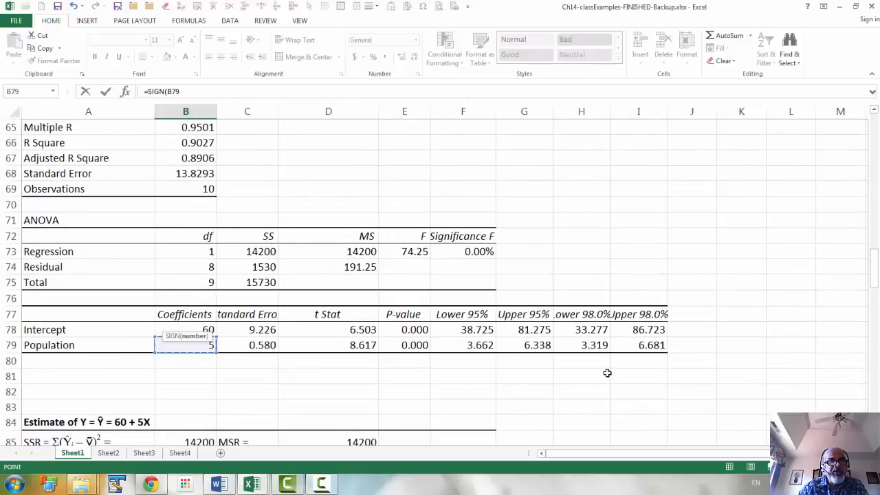
pyautogui.scroll(-3, 612, 374)
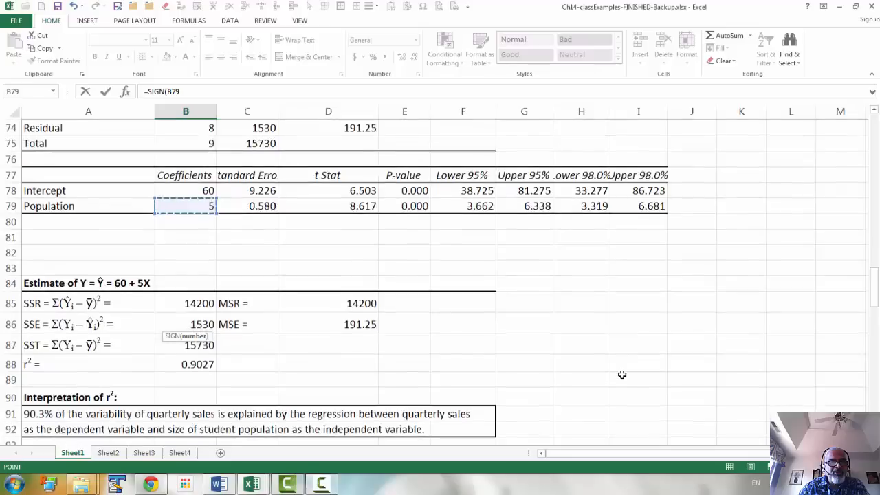
pyautogui.scroll(-1, 621, 375)
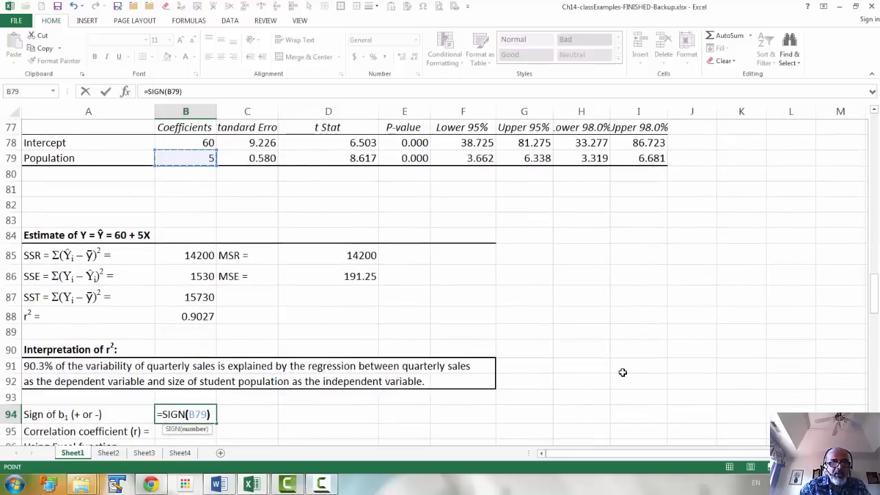
pyautogui.write(')')
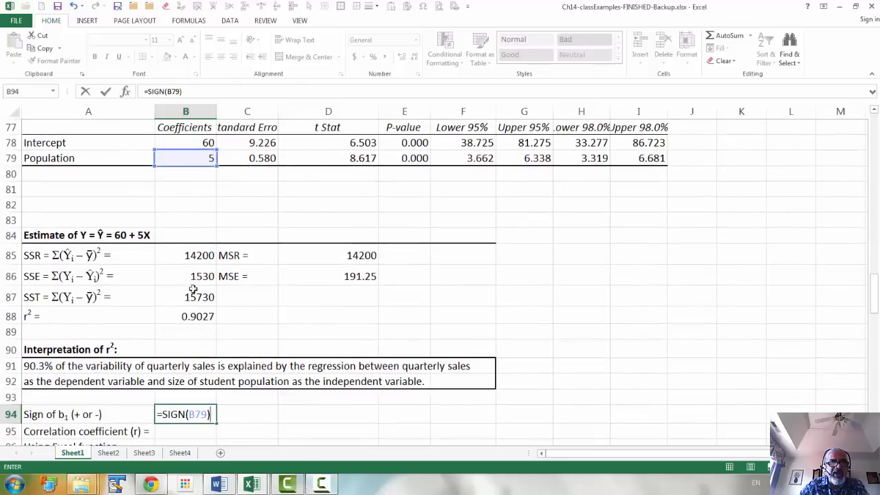
pyautogui.press('Return')
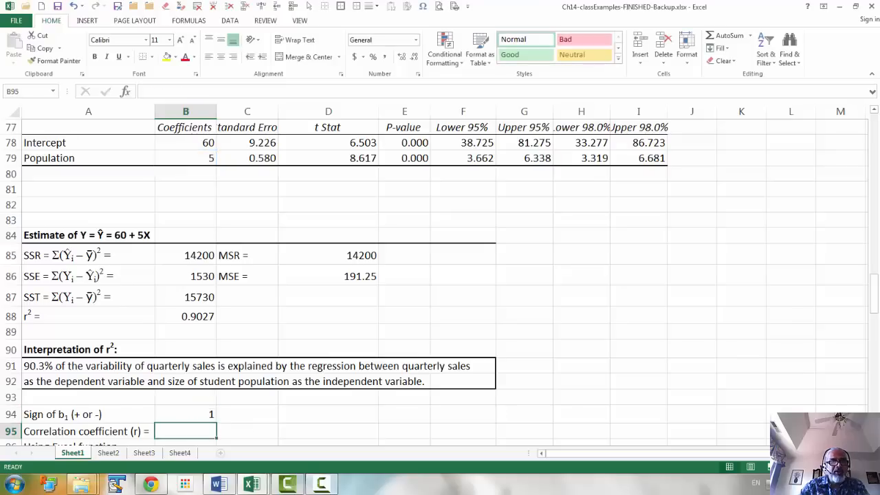
# - Calculate the correlation coefficient in B95 from the sign of b₁ and R Square with =B94*SQRT(B66)
pyautogui.scroll(-1, 440, 282)
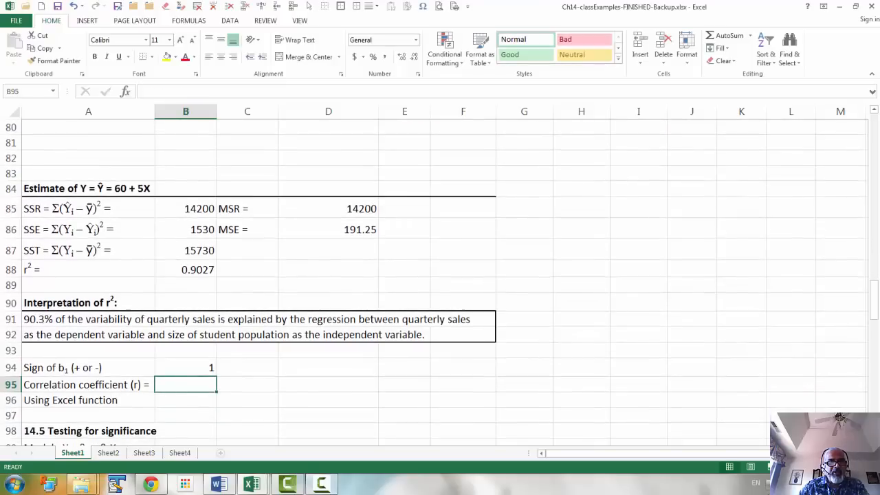
pyautogui.write('=')
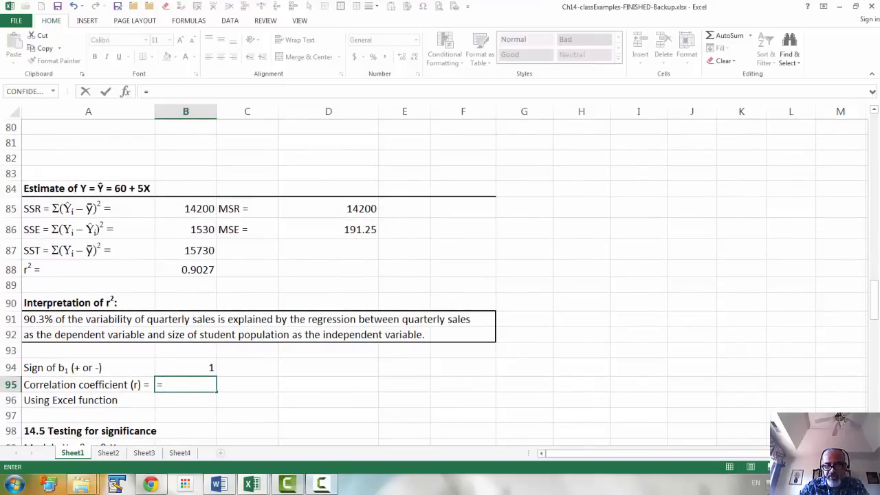
pyautogui.press('Up')
pyautogui.write('*sqr')
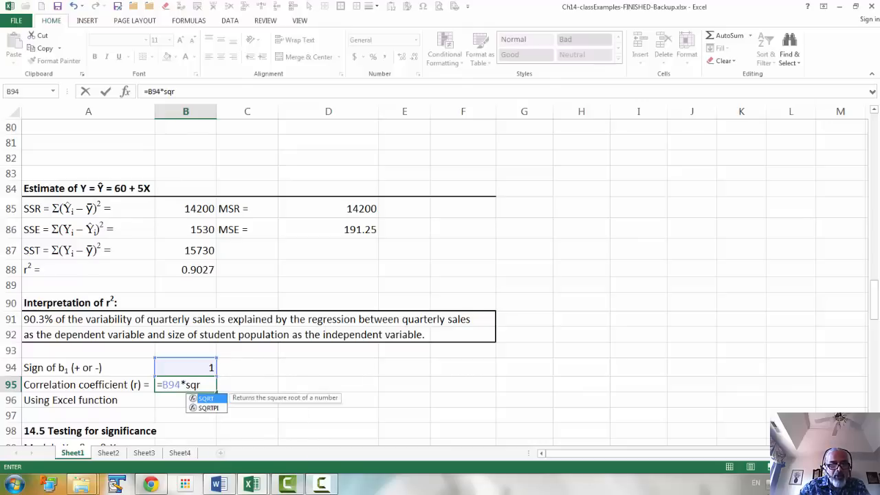
pyautogui.press('Tab')
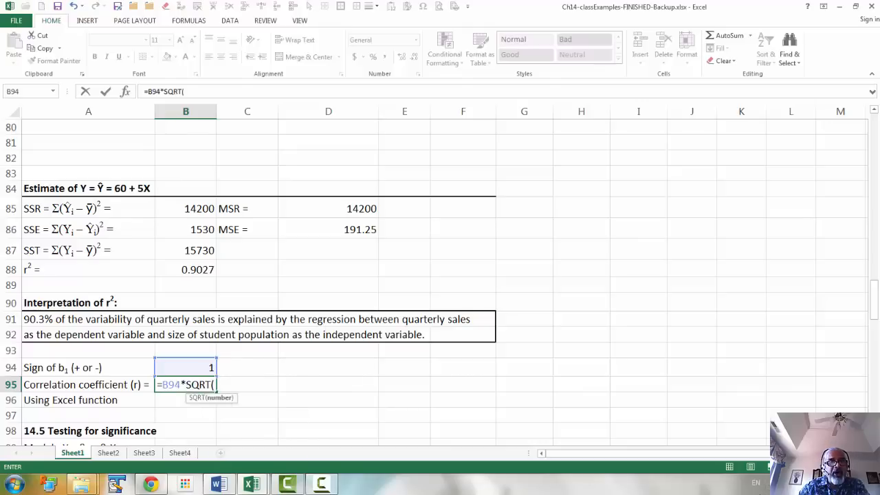
pyautogui.click(184, 268)
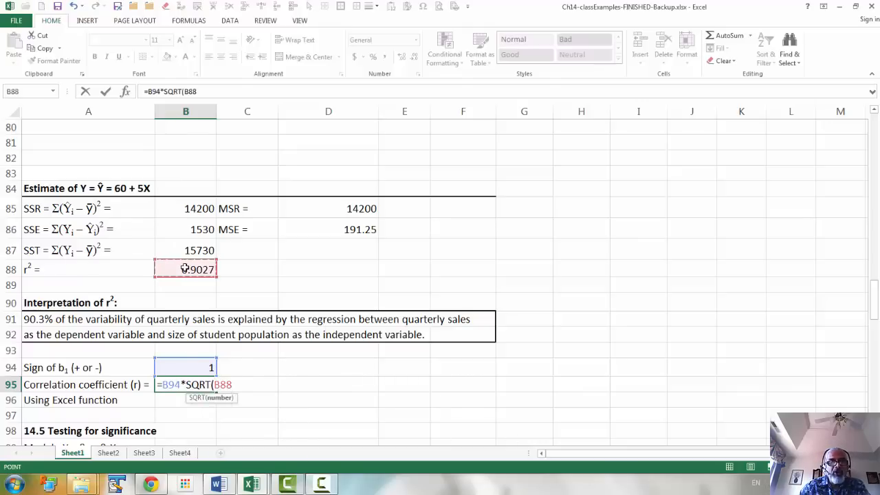
pyautogui.scroll(7, 184, 269)
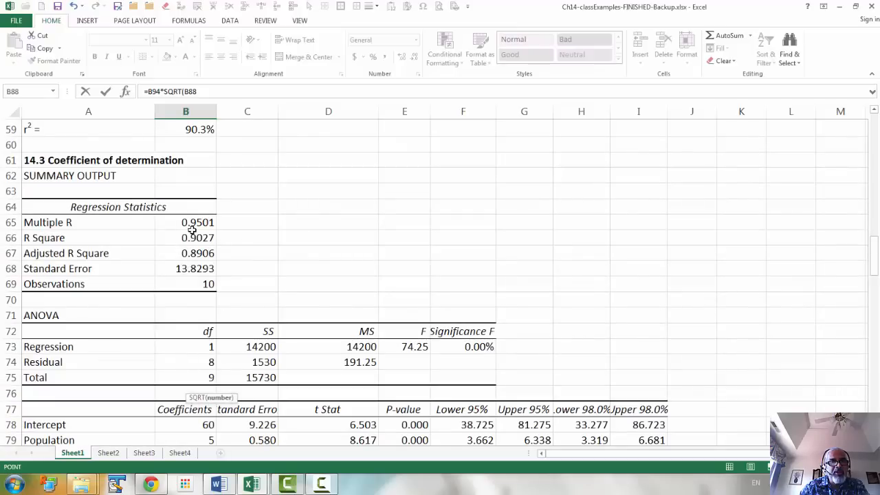
pyautogui.click(192, 236)
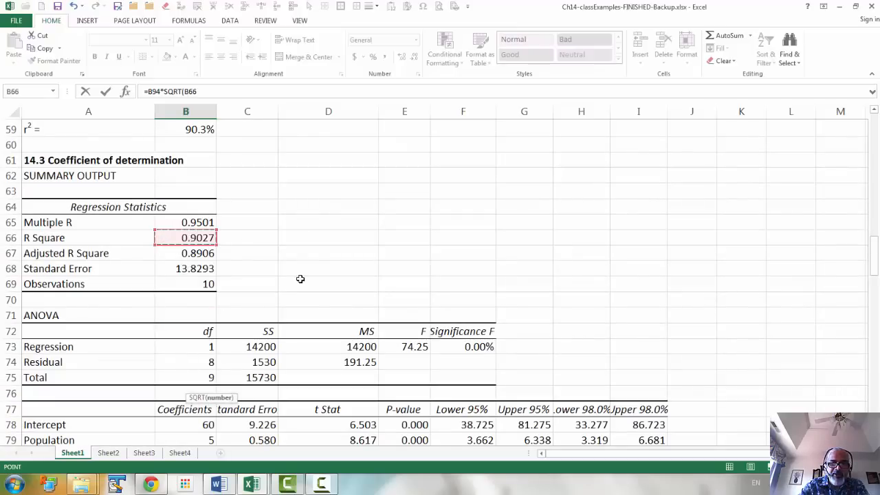
pyautogui.write(')')
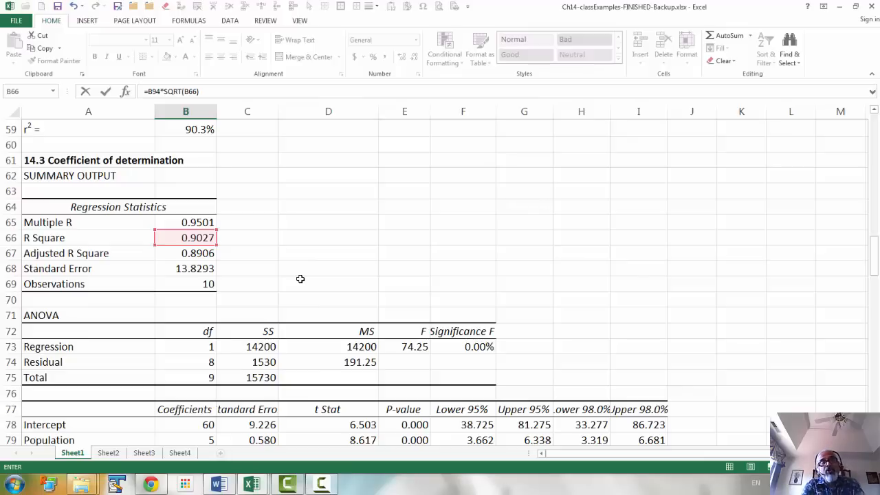
pyautogui.press('Return')
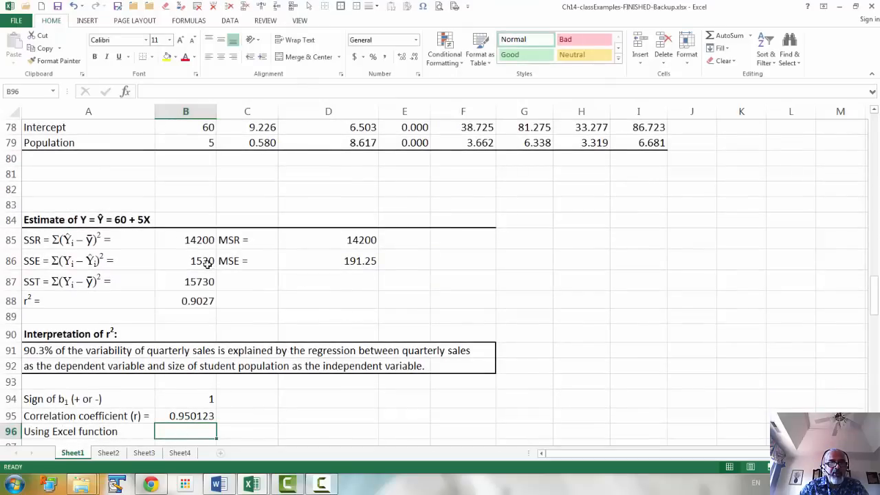
# - Format the correlation coefficient in B95 to show three decimal places
pyautogui.click(197, 416)
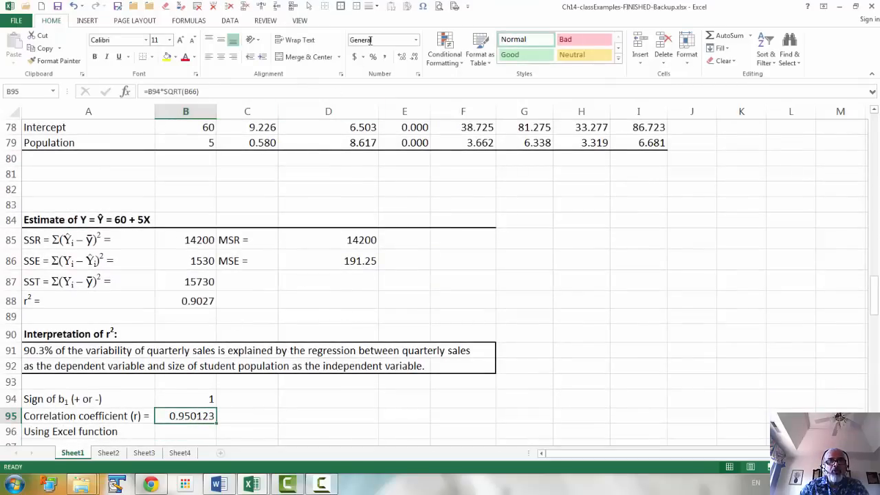
pyautogui.click(414, 57)
pyautogui.click(415, 58)
pyautogui.click(414, 58)
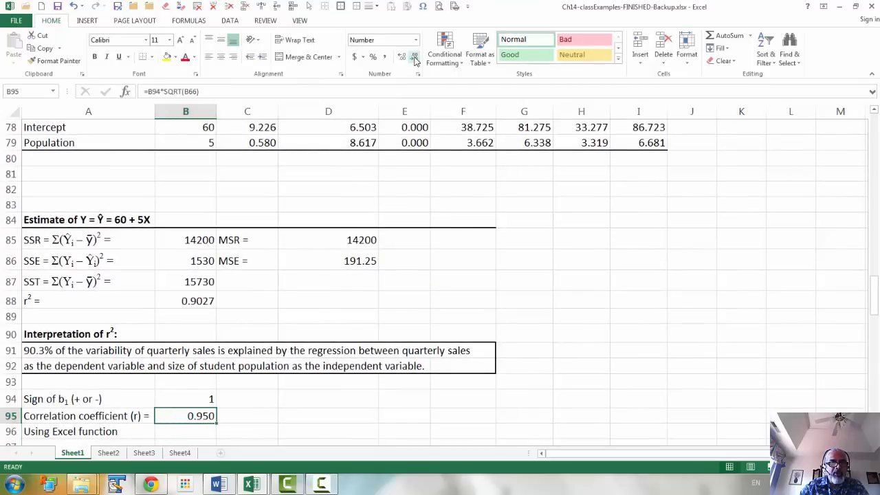
# - Calculate the correlation coefficient in B96 from the named ranges with =CORREL(Sales,Population)
pyautogui.click(167, 430)
pyautogui.scroll(-1, 284, 318)
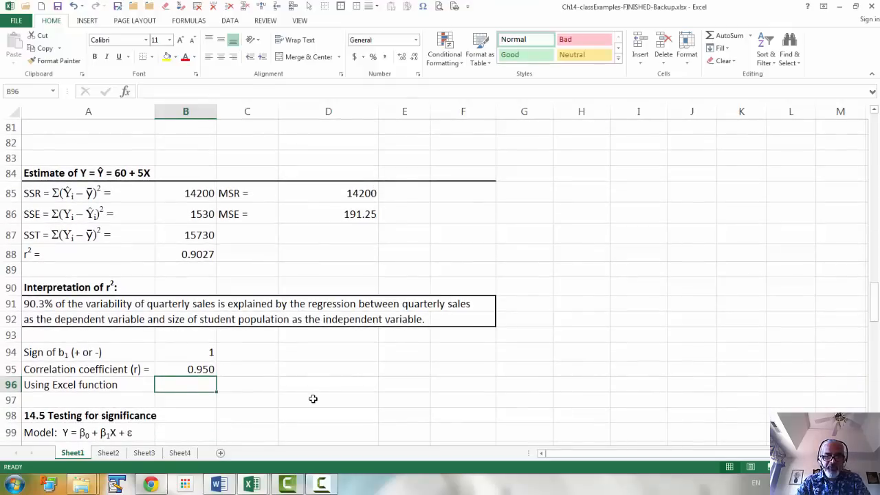
pyautogui.write('=cr')
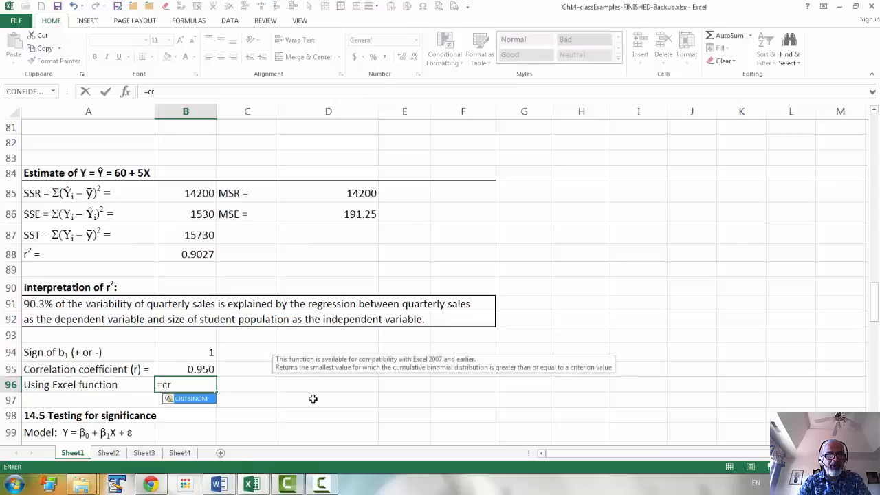
pyautogui.press('BackSpace')
pyautogui.write('orre')
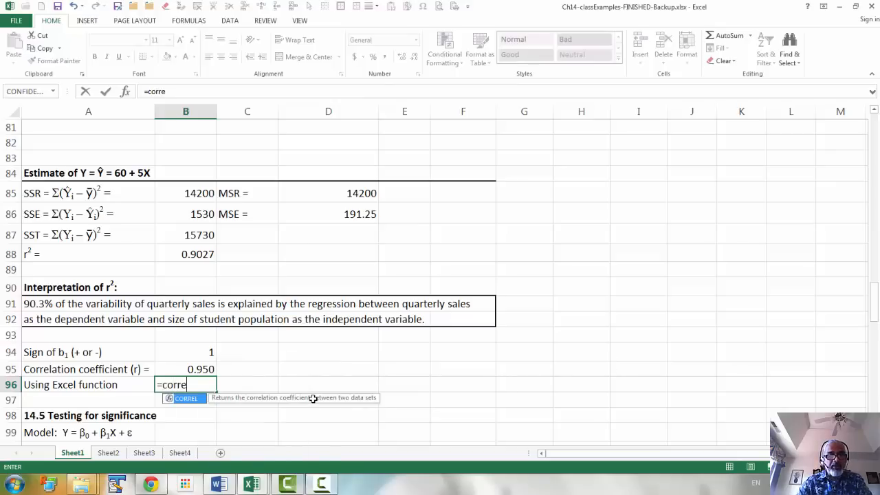
pyautogui.press('Tab')
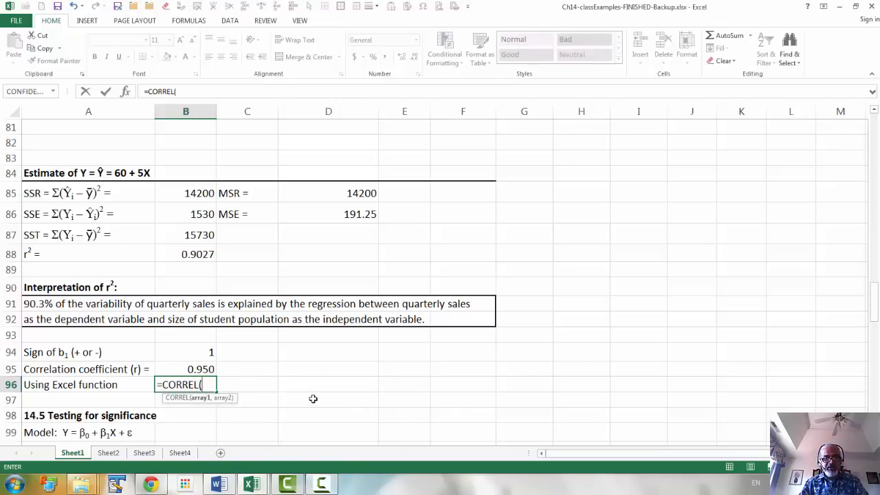
pyautogui.write('Sales')
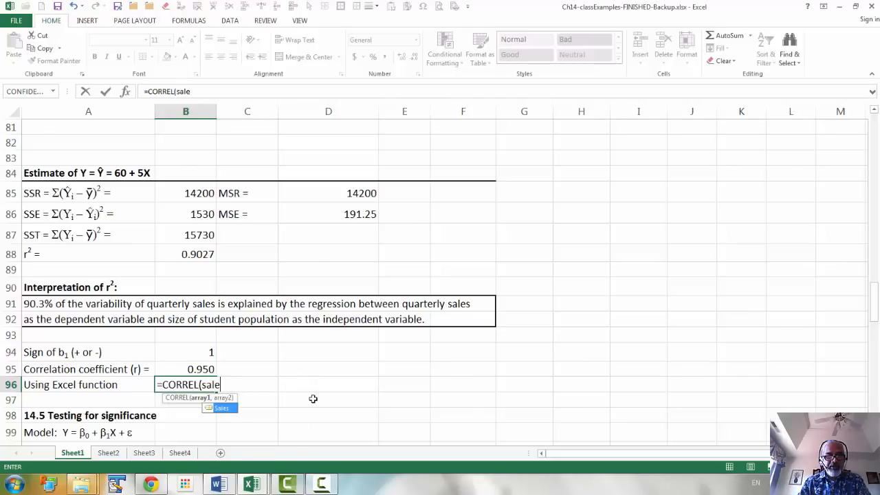
pyautogui.write(',popu')
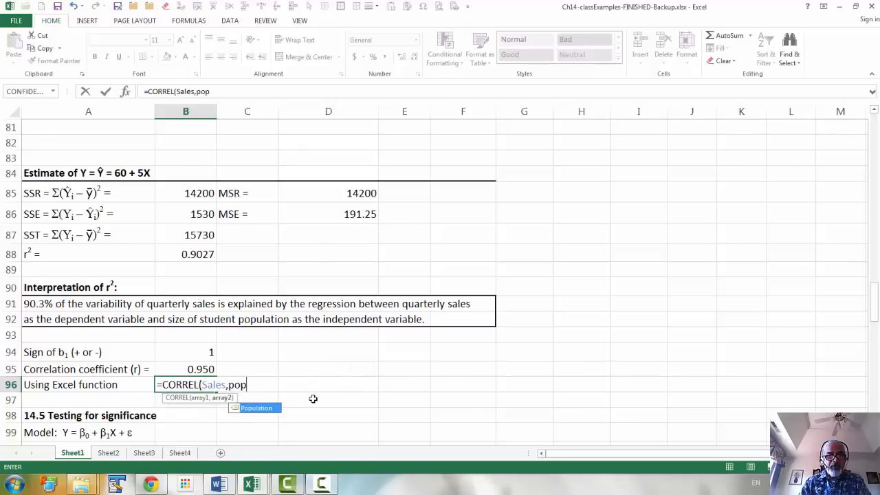
pyautogui.press('Tab')
pyautogui.write(')')
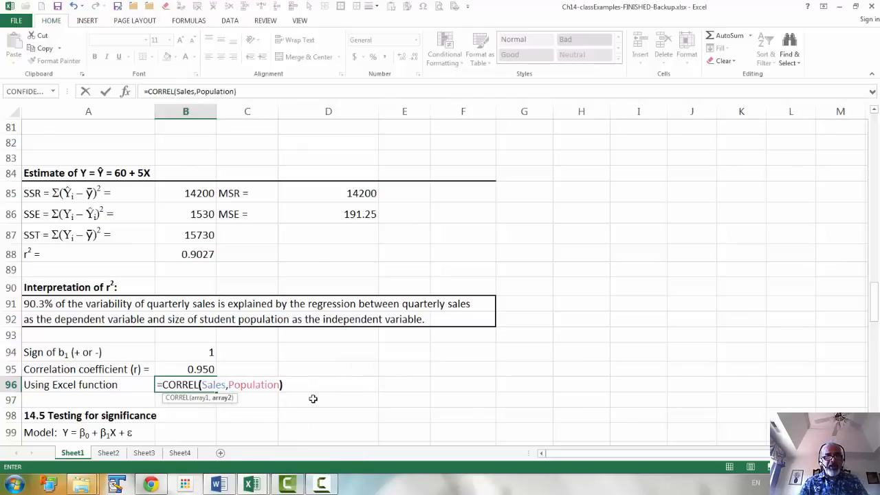
pyautogui.press('Return')
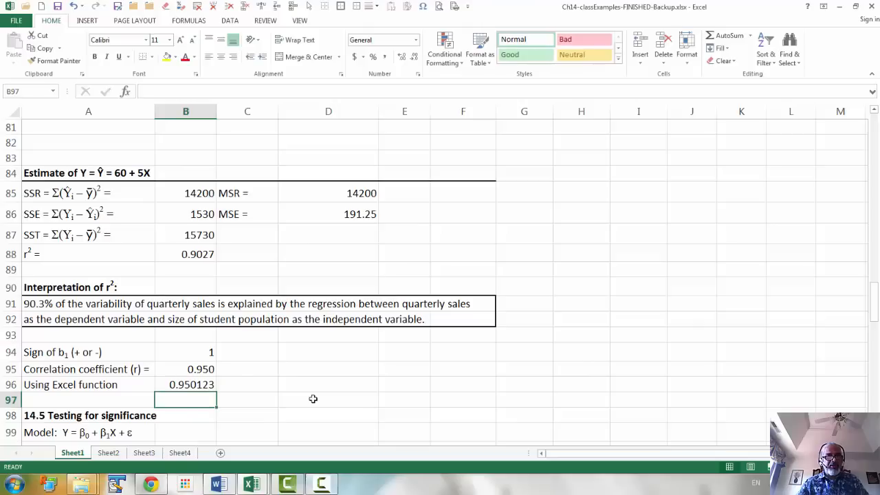